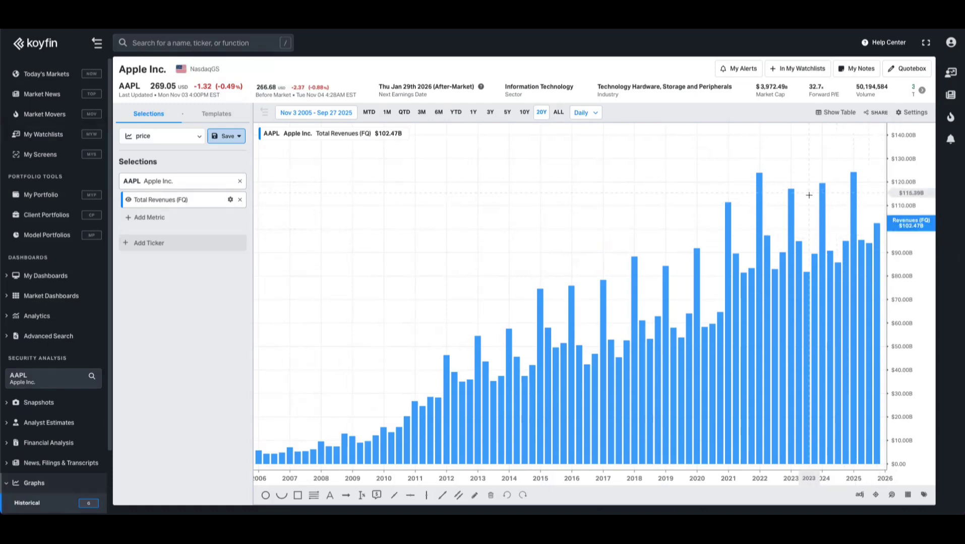
click(230, 200)
scroll(189, 373, down, 1)
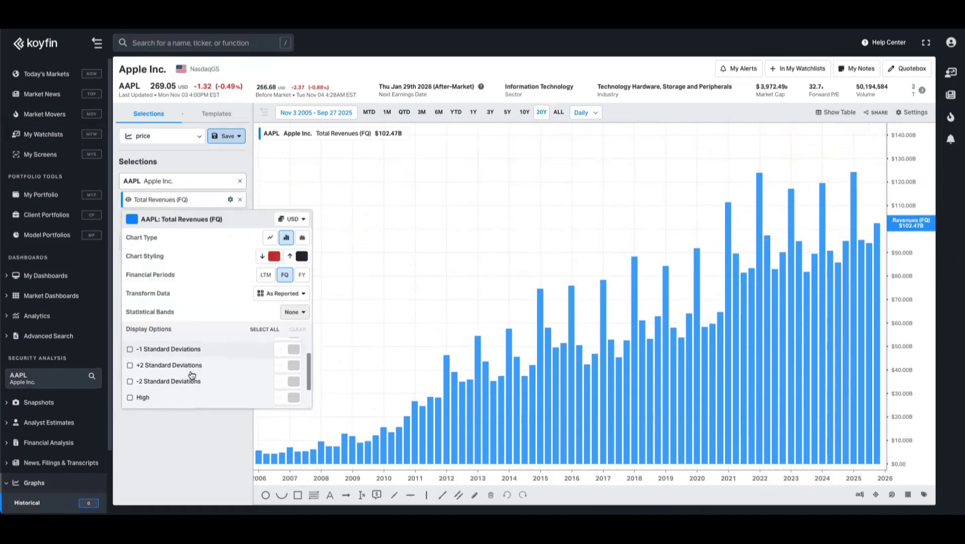
scroll(171, 353, up, 1)
click(168, 345)
click(423, 236)
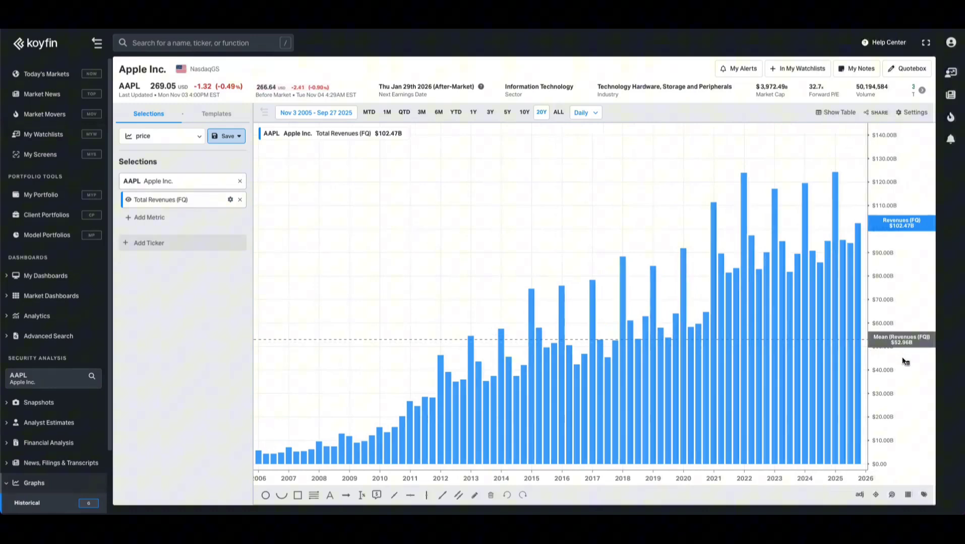
click(230, 199)
click(270, 312)
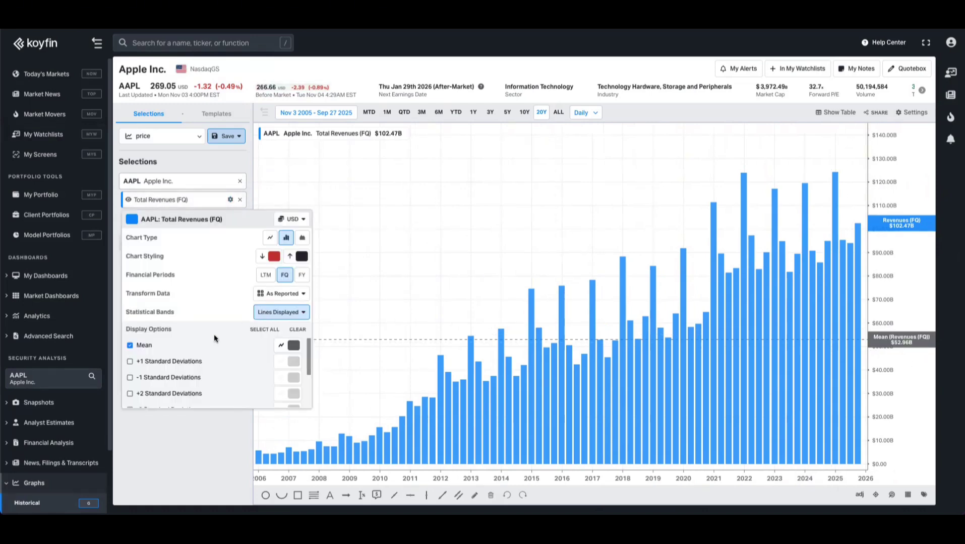
click(204, 350)
click(382, 259)
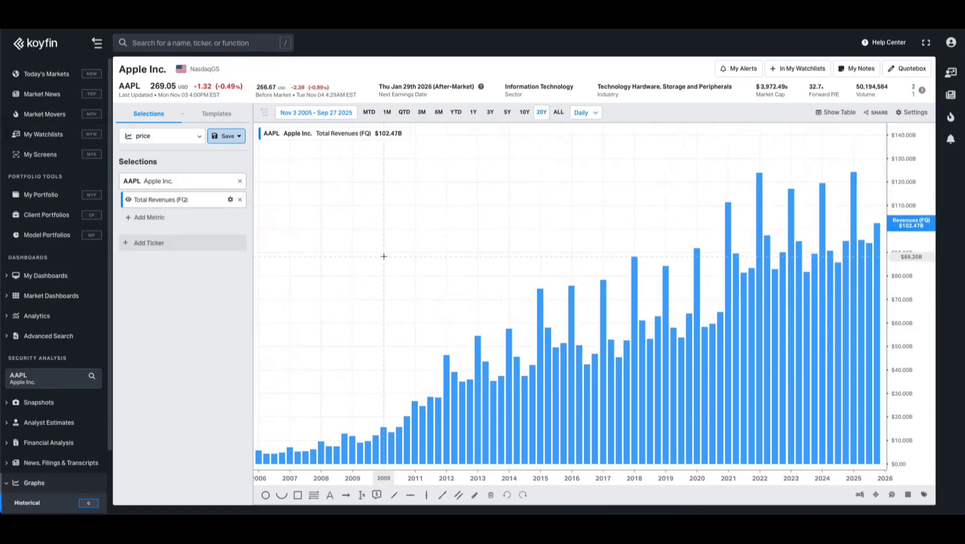
Transform Apple's Total Revenues series to YoY Growth %.
click(230, 200)
click(271, 294)
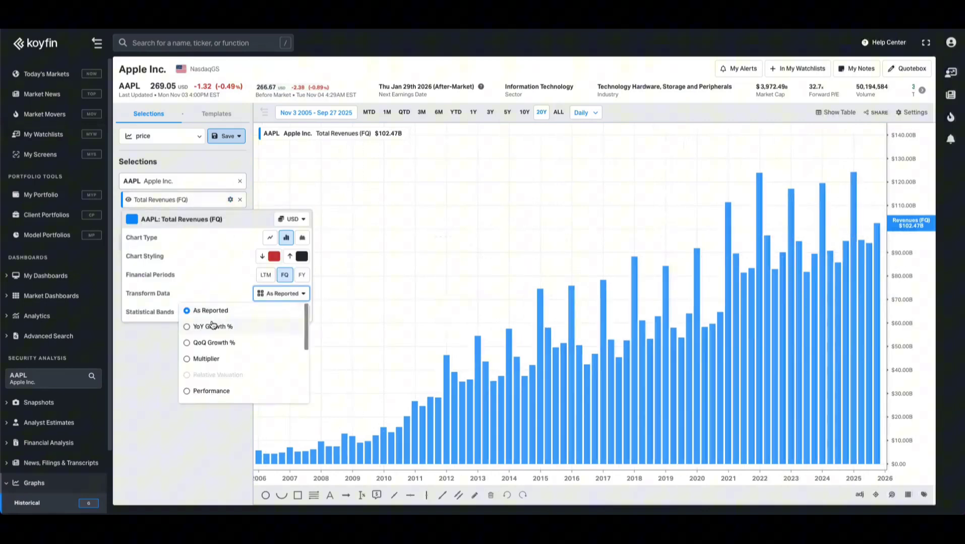
click(210, 326)
Colour the rising bars and the series green, and the falling bars red.
click(301, 256)
click(238, 340)
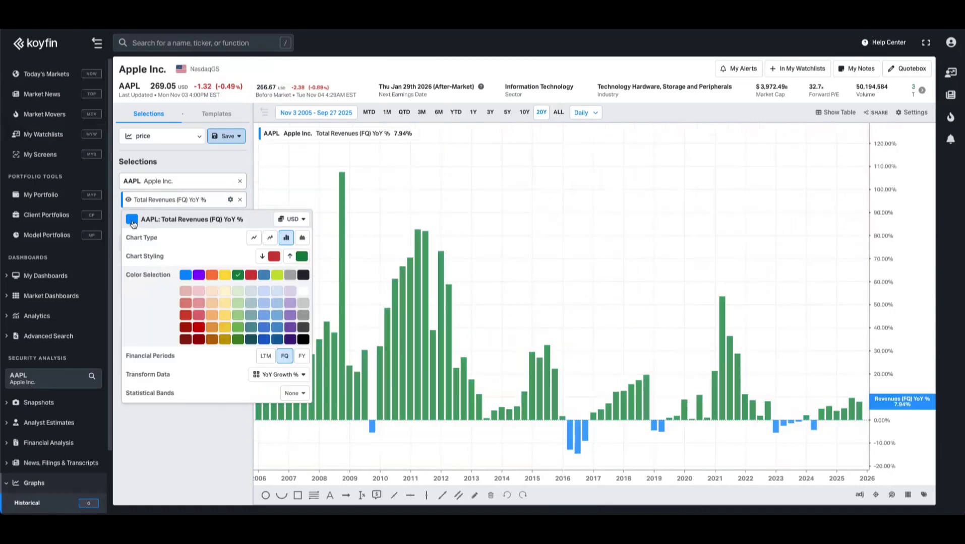
click(132, 219)
click(185, 237)
click(528, 224)
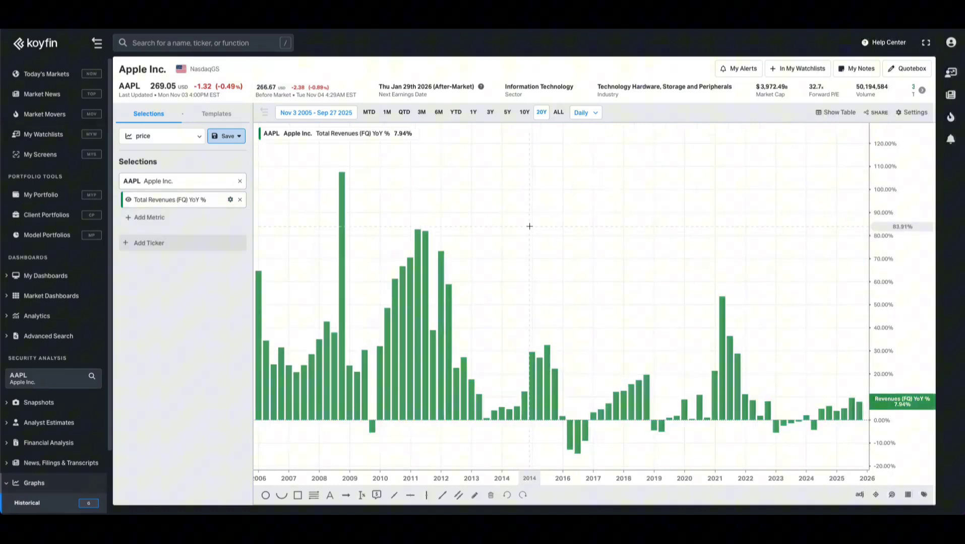
click(230, 199)
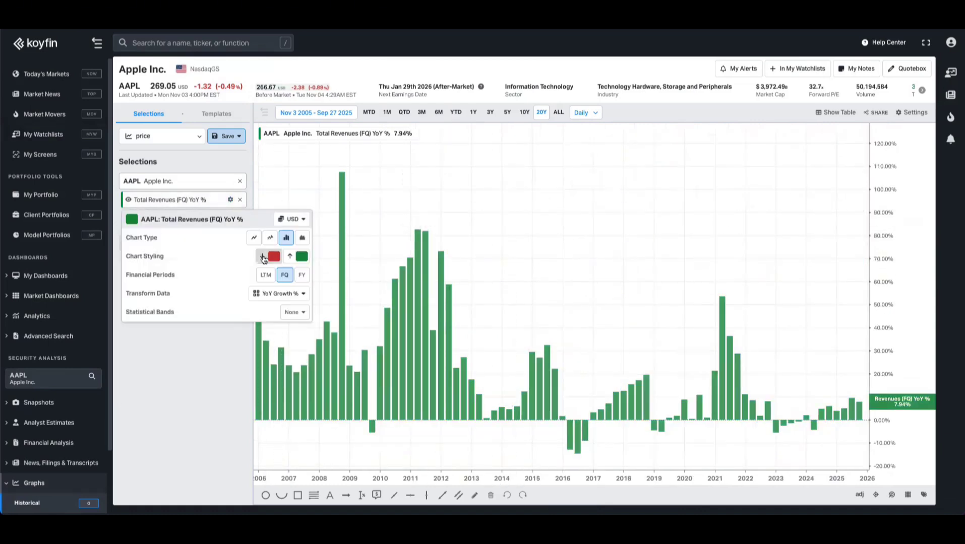
click(274, 256)
click(200, 328)
click(550, 217)
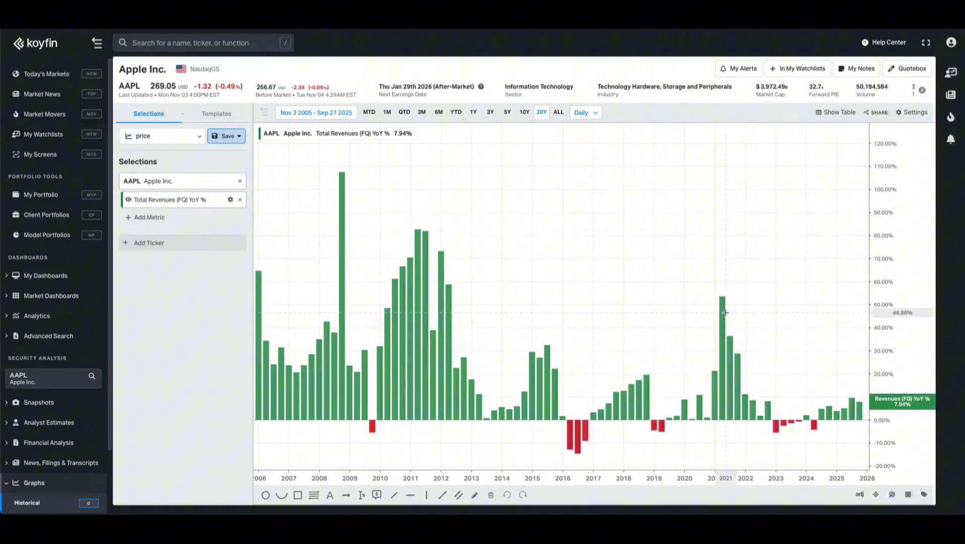
mouse_move(767, 402)
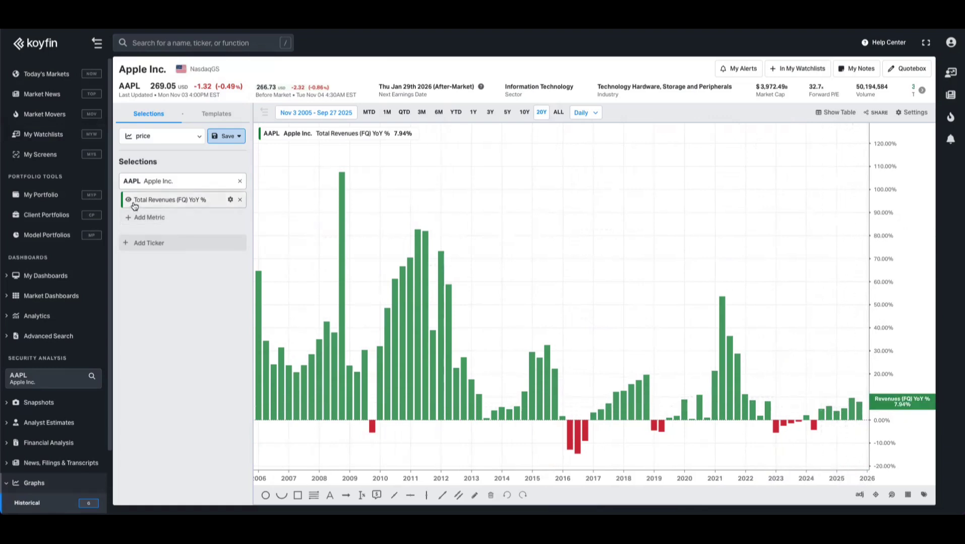
Set the revenue series back to As Reported dollar values.
click(229, 200)
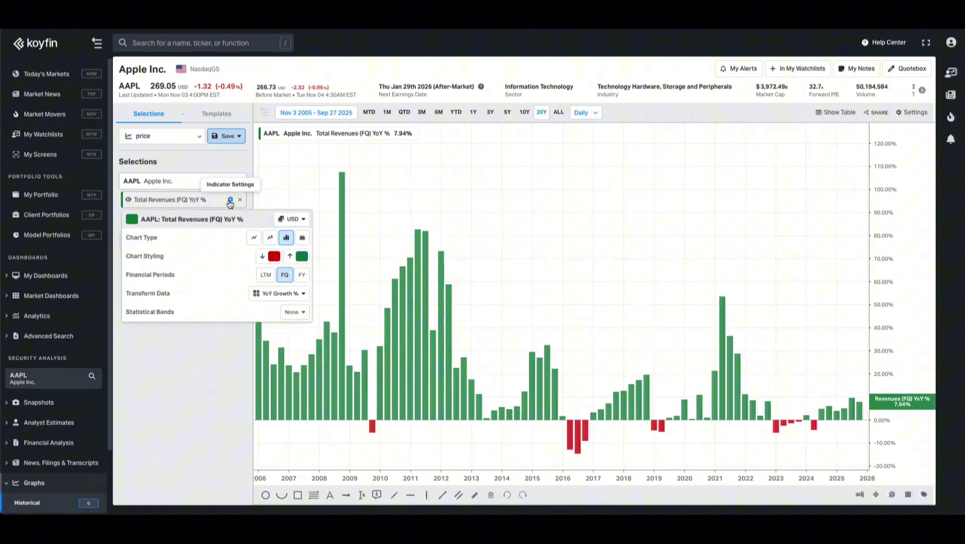
click(279, 293)
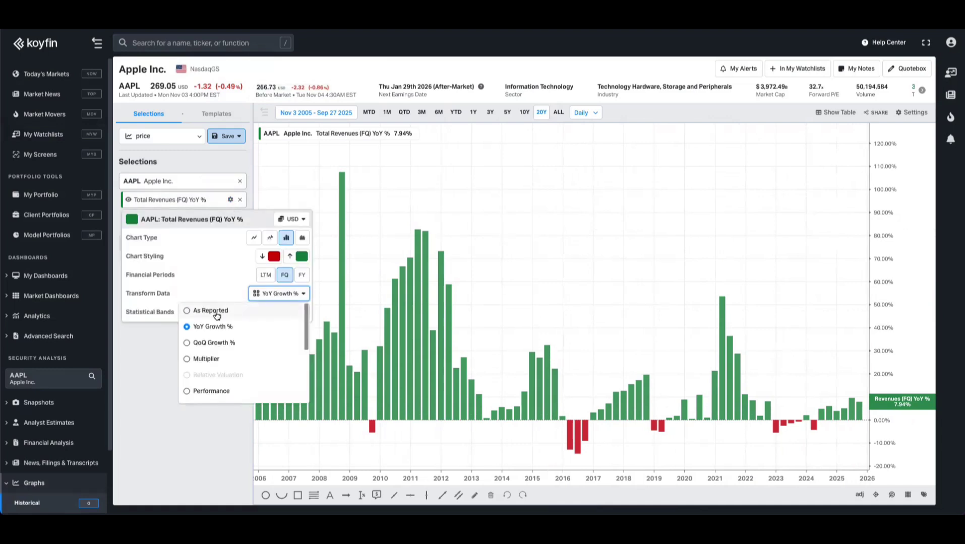
click(214, 312)
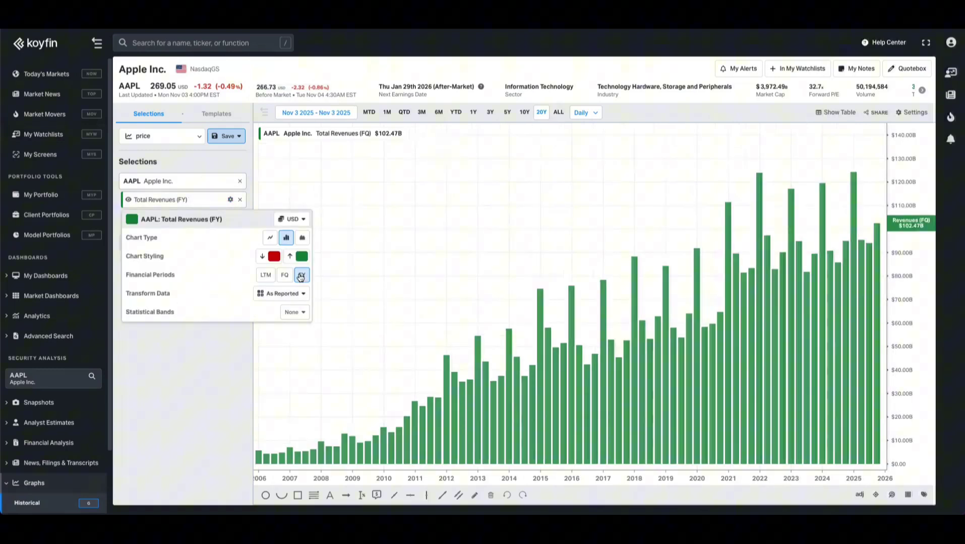
Switch to annual FY bars and measure revenue change from 2021 to 2025.
click(298, 279)
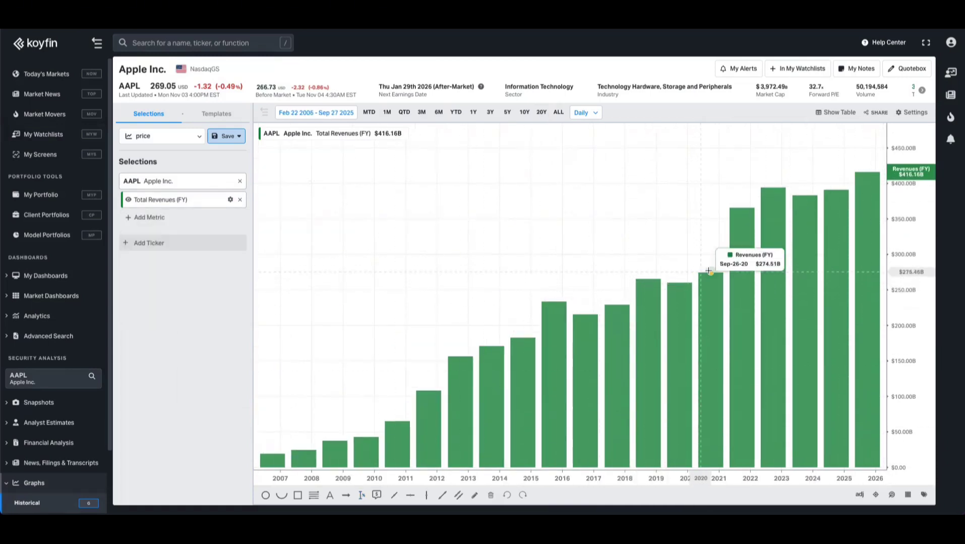
drag(710, 273, 871, 183)
click(867, 172)
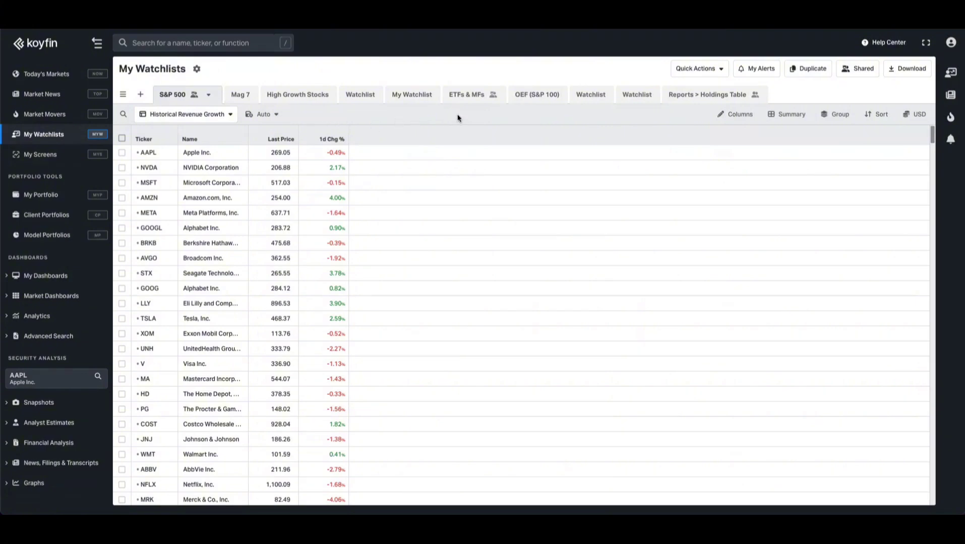
Find the Total Revenues historic YoY growth (HGYOY) periods in the column picker.
click(720, 119)
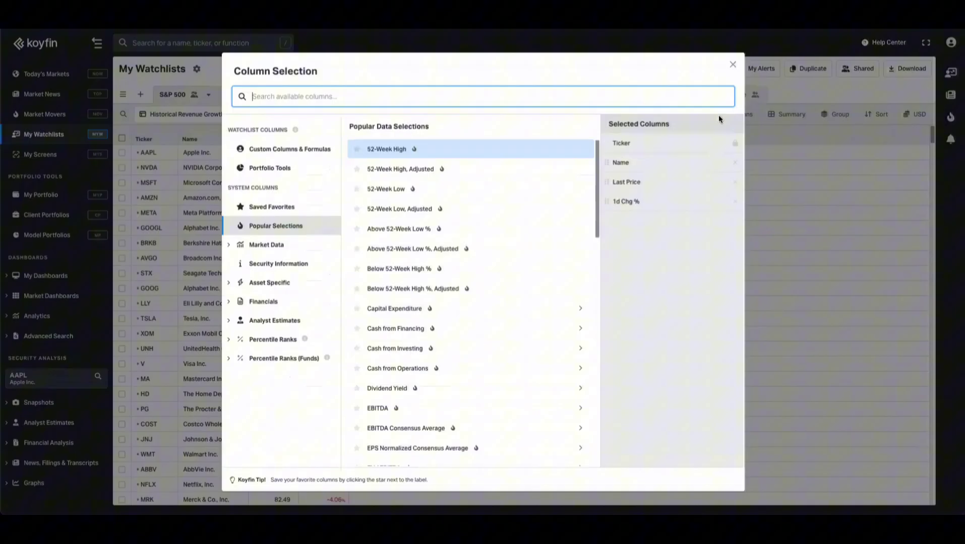
text(total re)
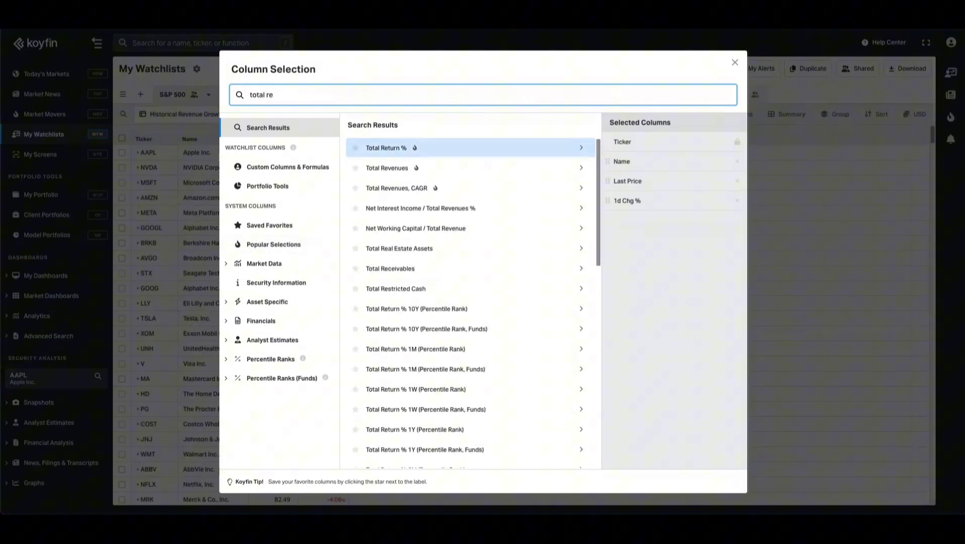
click(392, 167)
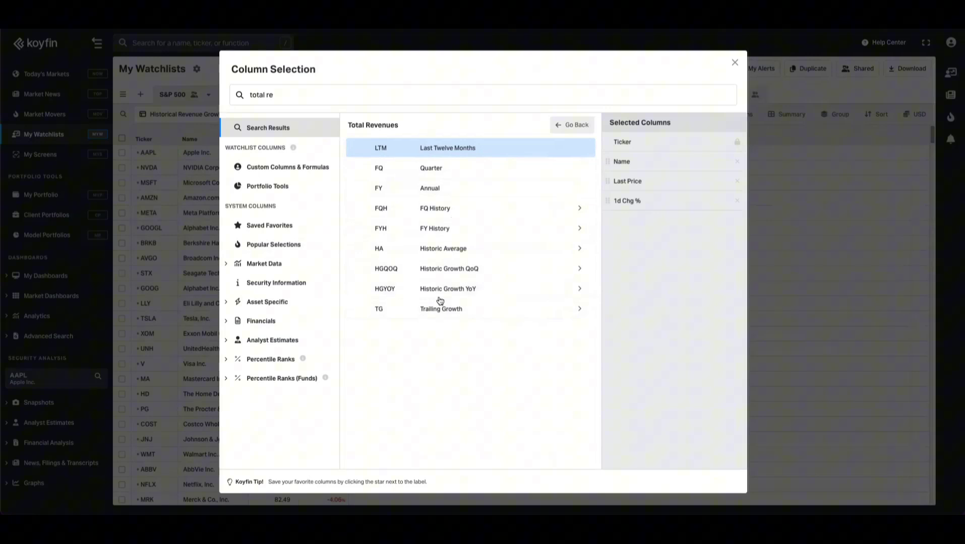
click(467, 295)
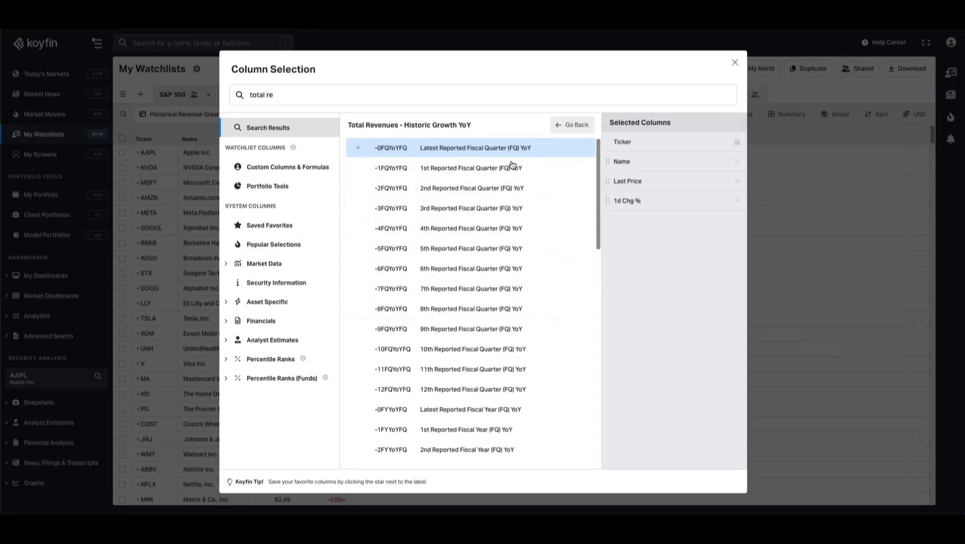
scroll(499, 276, down, 2)
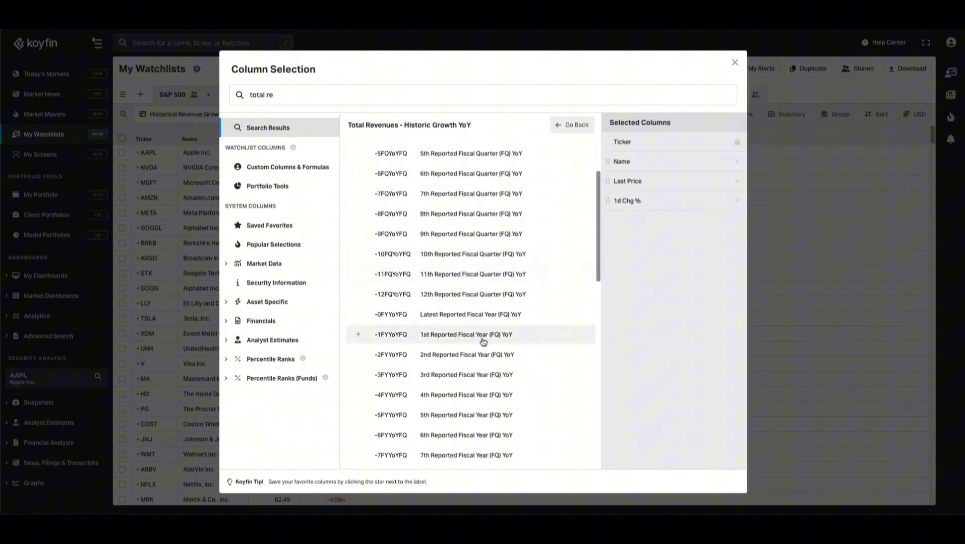
scroll(479, 339, down, 4)
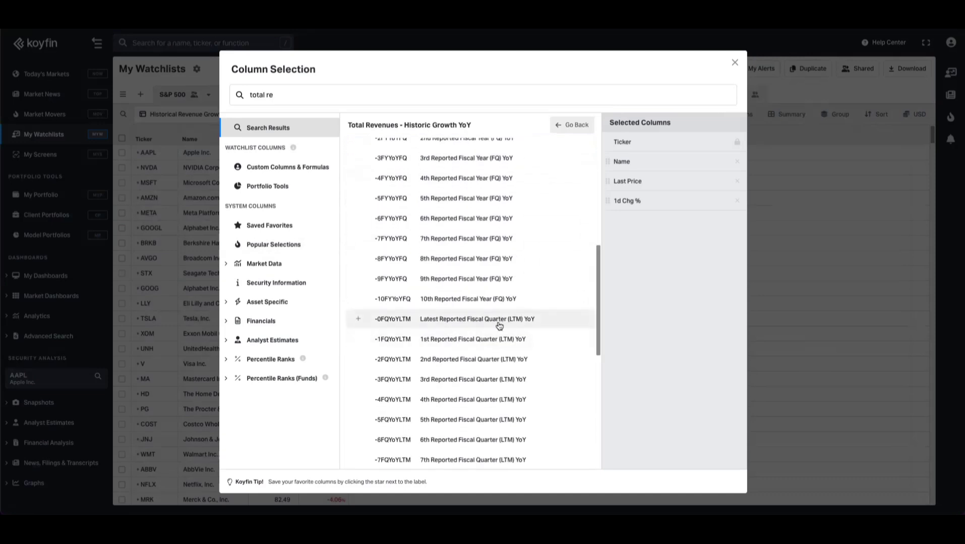
scroll(499, 325, up, 5)
Add YoY growth columns -0FQYoYFQ through -12FQYoYFQ and return to the table.
click(490, 148)
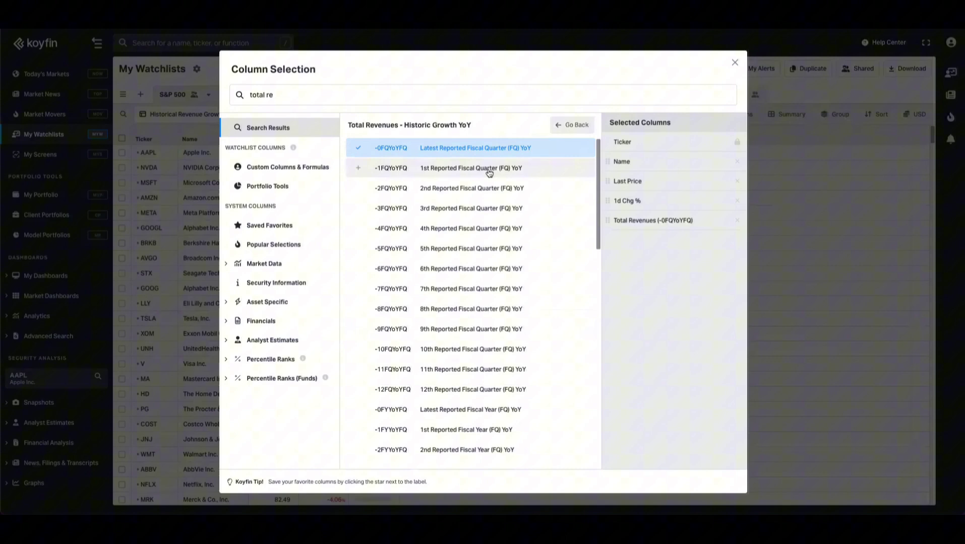
click(486, 168)
click(487, 188)
click(485, 209)
click(483, 228)
click(481, 269)
click(481, 289)
click(480, 309)
click(477, 329)
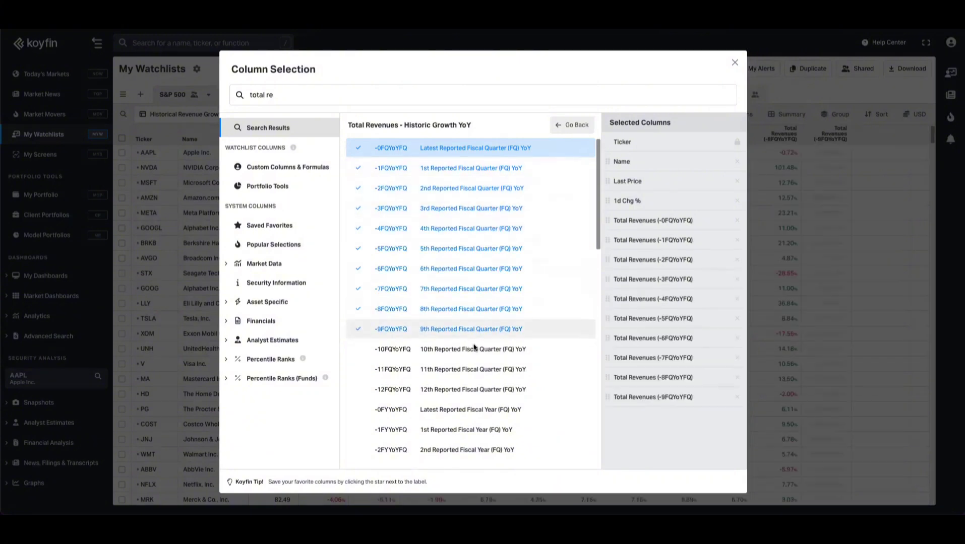
click(474, 349)
click(475, 369)
click(474, 390)
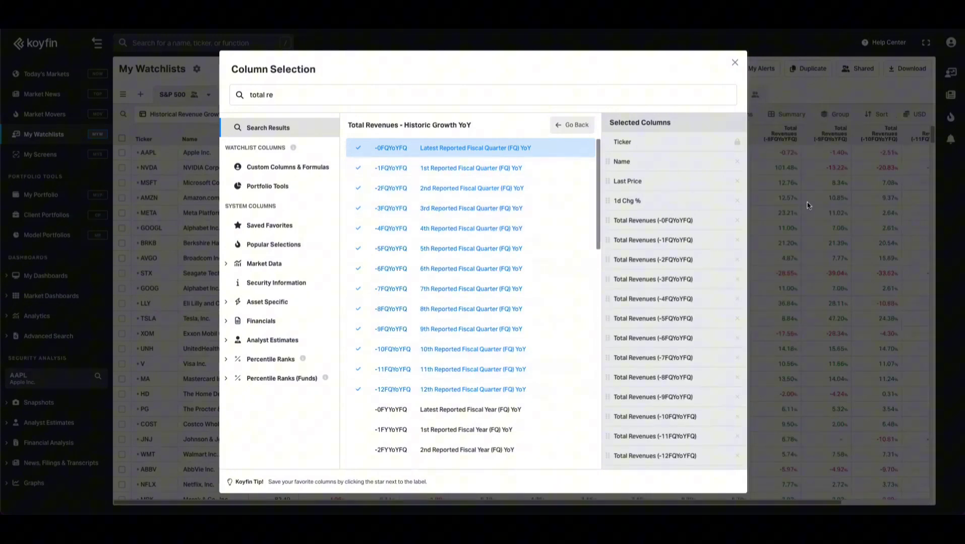
click(806, 205)
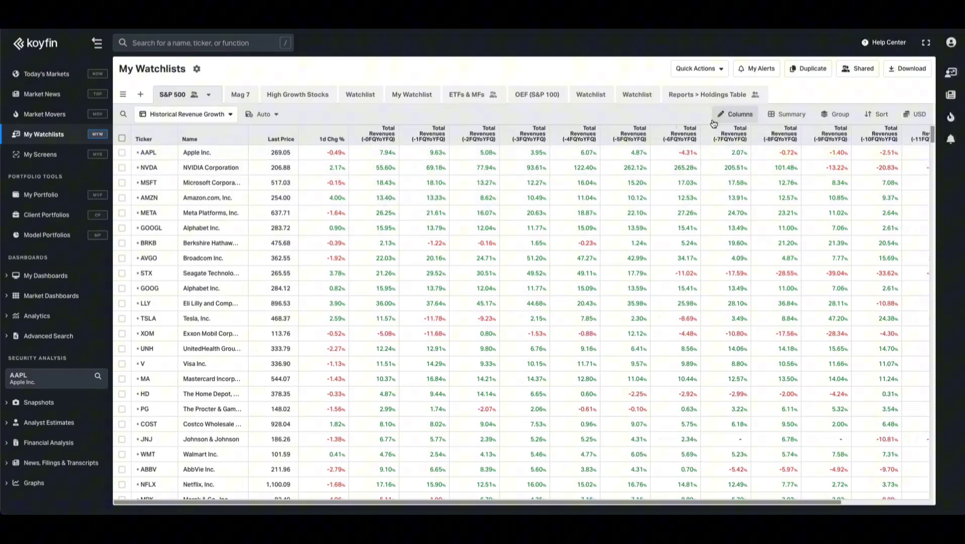
Add Total Revenues FQ History columns -1FQFQ through -8FQFQ to the watchlist.
click(736, 114)
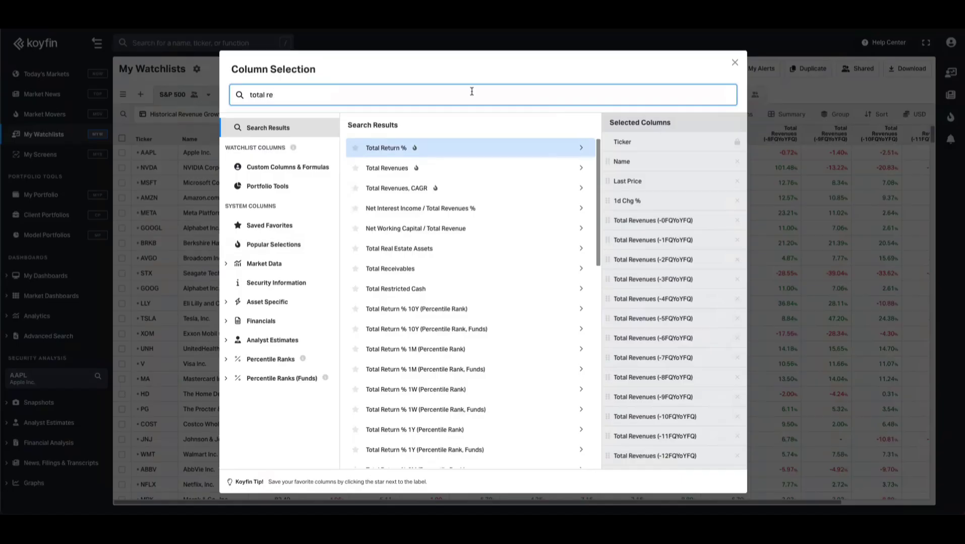
click(394, 171)
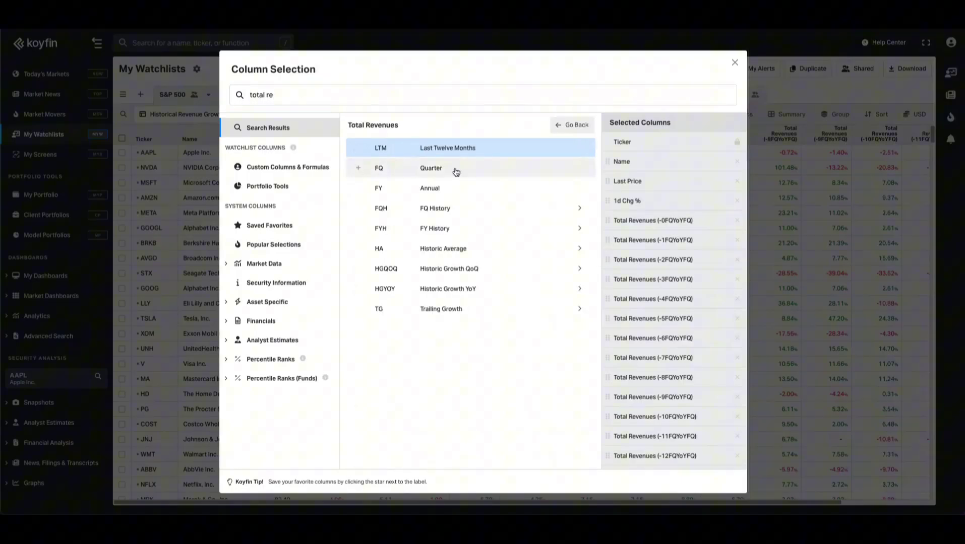
click(441, 208)
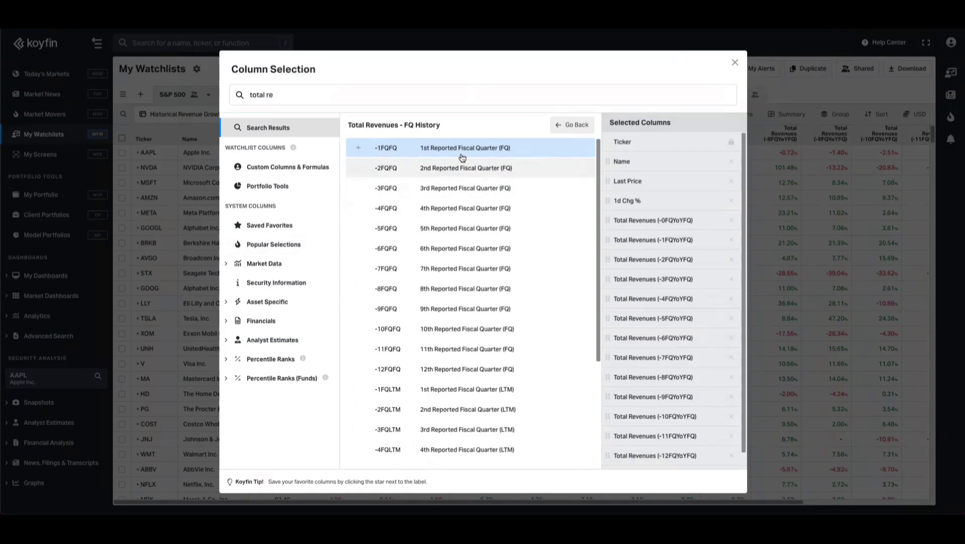
click(460, 152)
click(459, 168)
click(458, 188)
click(459, 208)
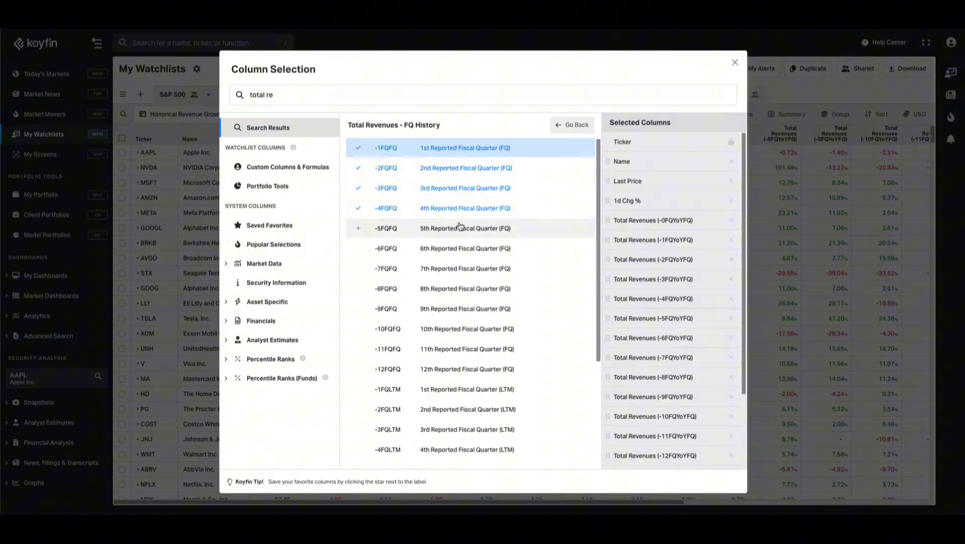
click(460, 229)
click(458, 249)
click(459, 269)
click(459, 289)
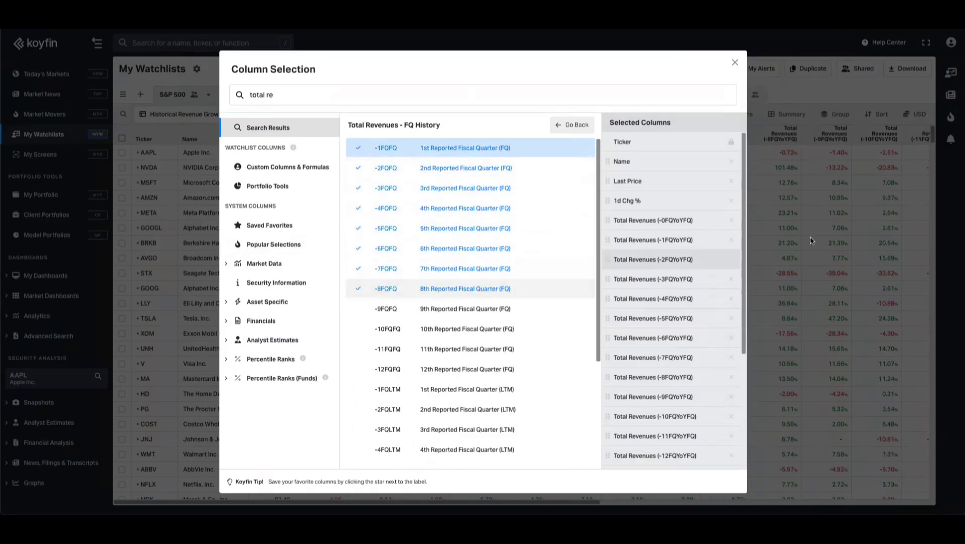
click(810, 241)
Move the latest-quarter revenue column before the growth columns and remove 1d Chg %.
drag(499, 139, 322, 135)
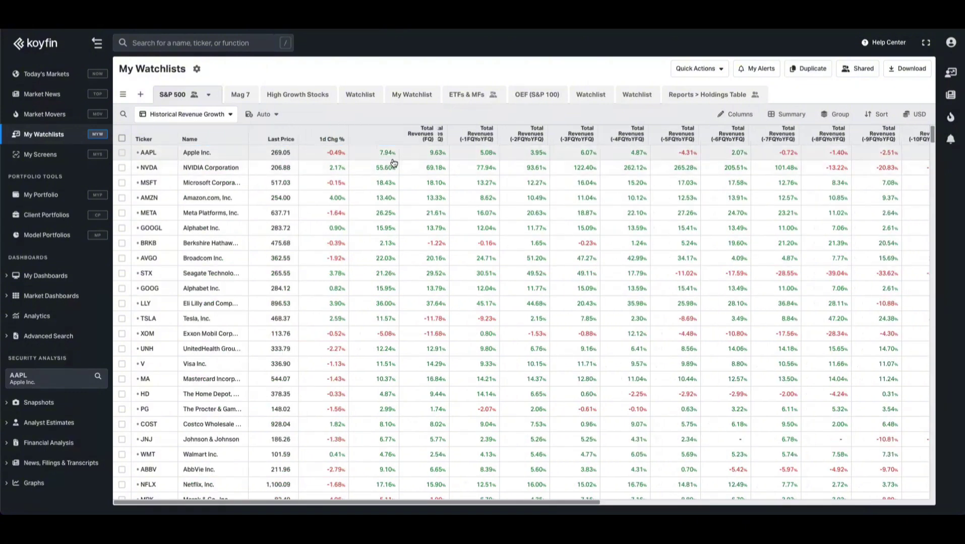
click(323, 132)
click(362, 338)
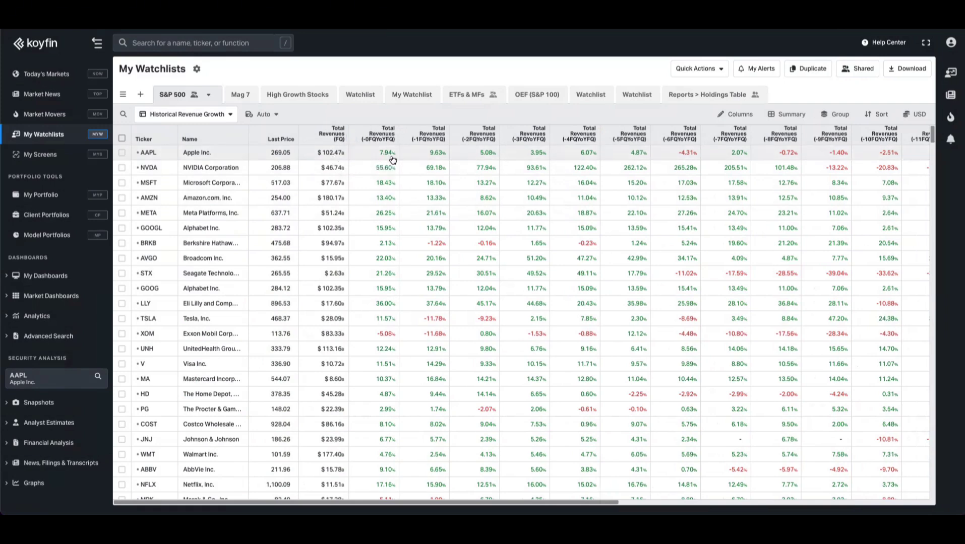
Place the -1FQFQ revenue column right after -0FQYoYFQ.
scroll(383, 158, right, 10)
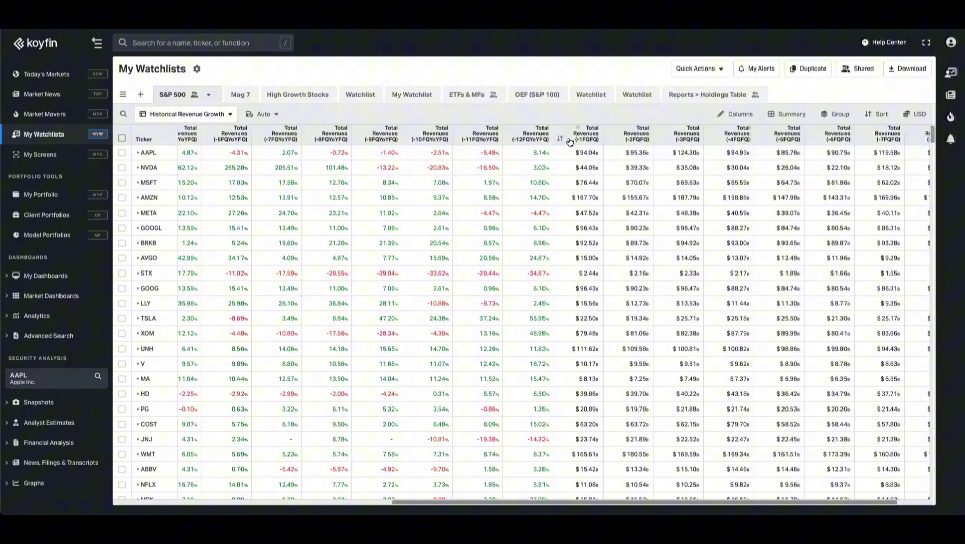
drag(309, 154, 434, 137)
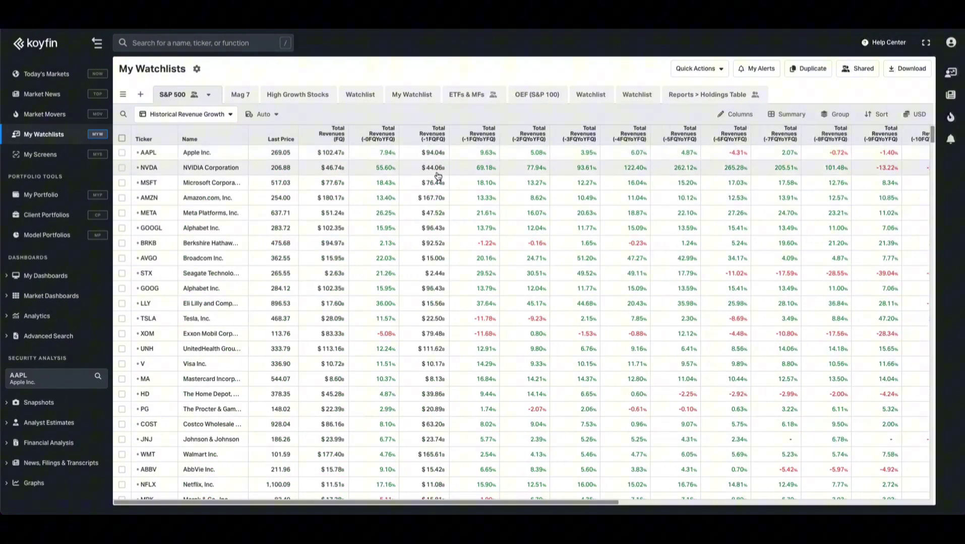
mouse_move(438, 176)
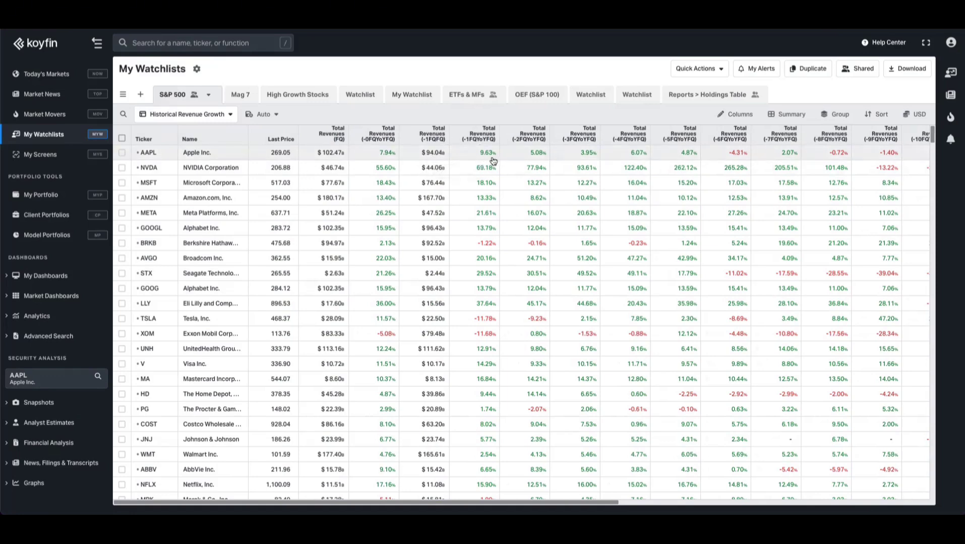
mouse_move(490, 161)
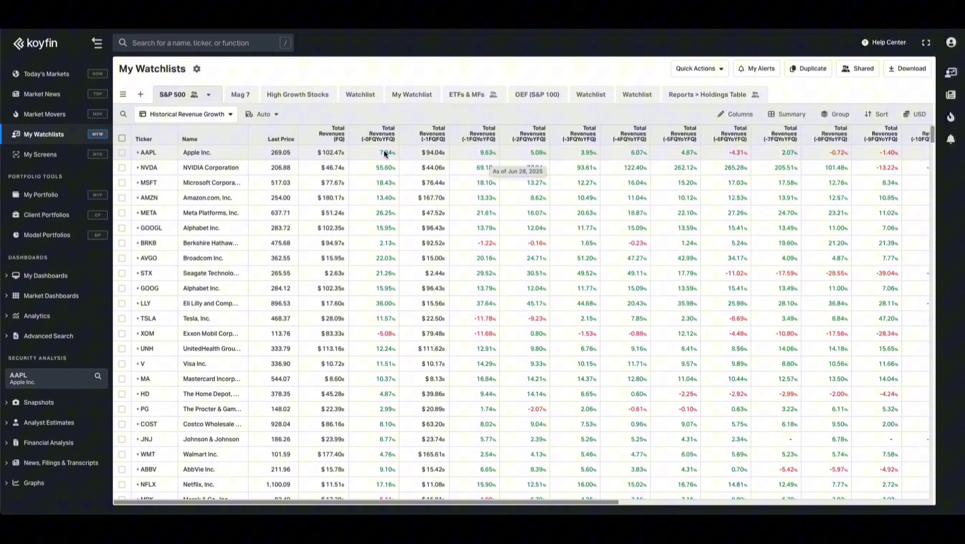
mouse_move(378, 158)
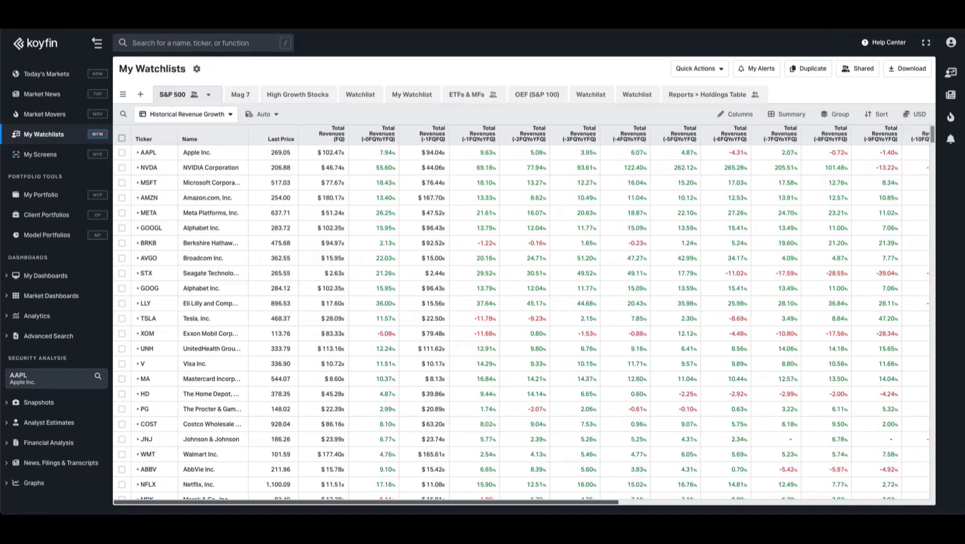
Move the -5FQFQ revenue column left to sit after -4FQYoYFQ.
scroll(859, 181, right, 5)
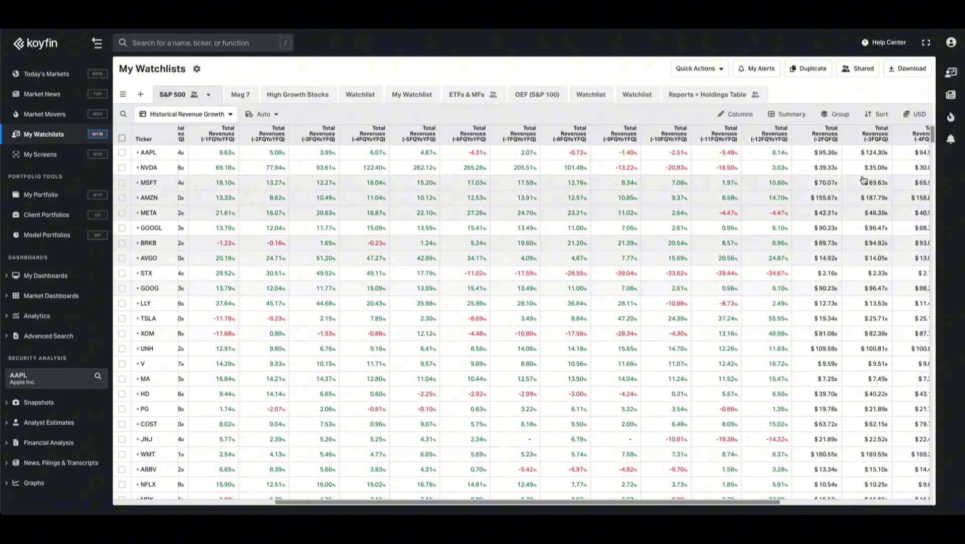
drag(619, 504, 670, 503)
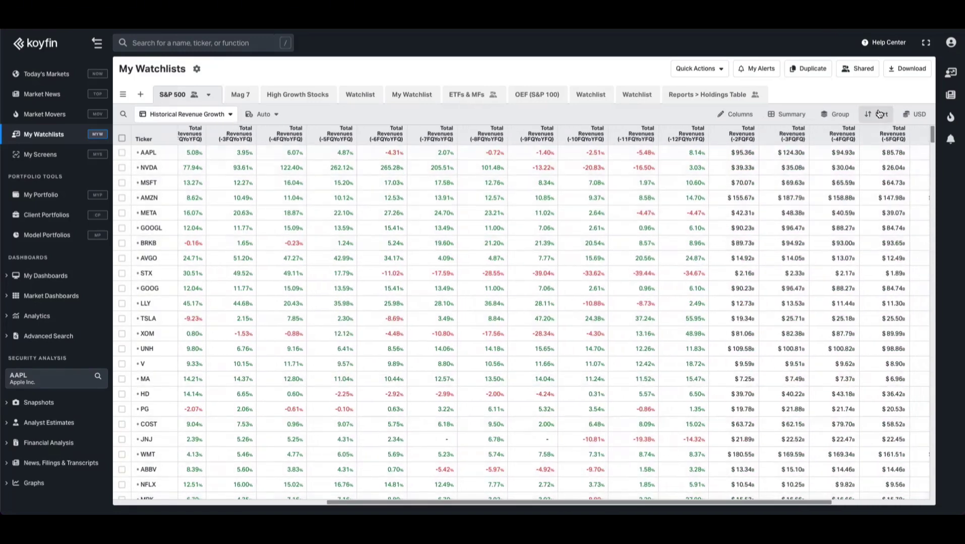
drag(881, 139, 686, 158)
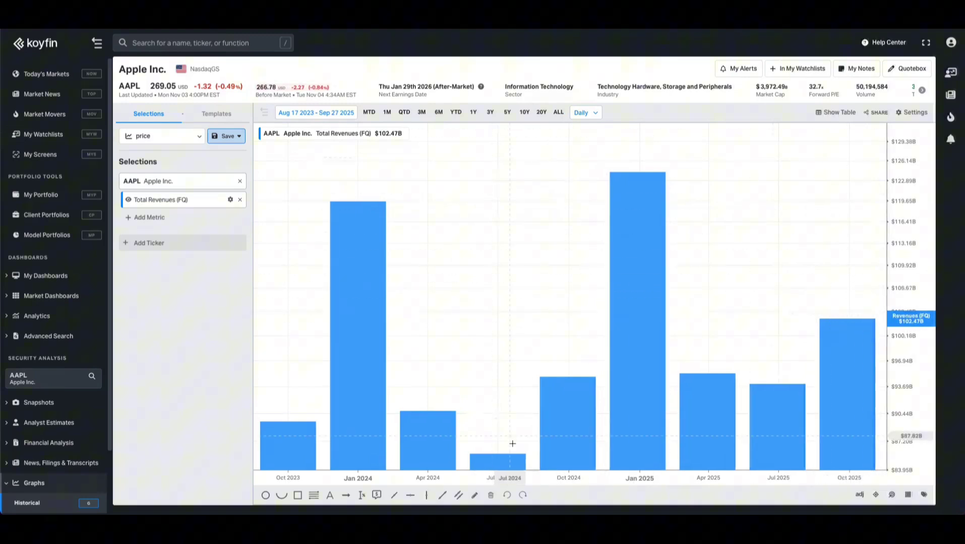
Switch Apple's quarterly Total Revenues (FQ) chart from dollars to YoY Growth %.
mouse_move(498, 456)
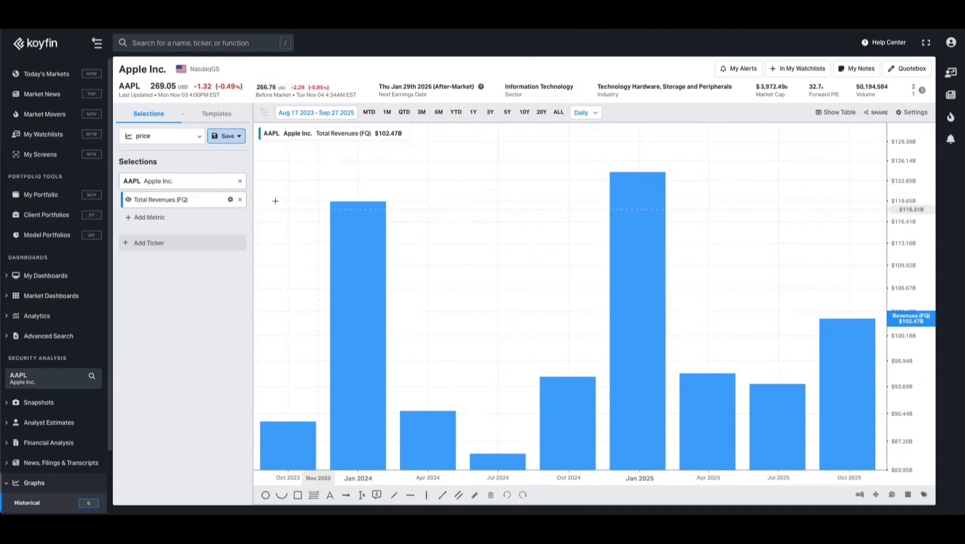
click(230, 199)
click(281, 293)
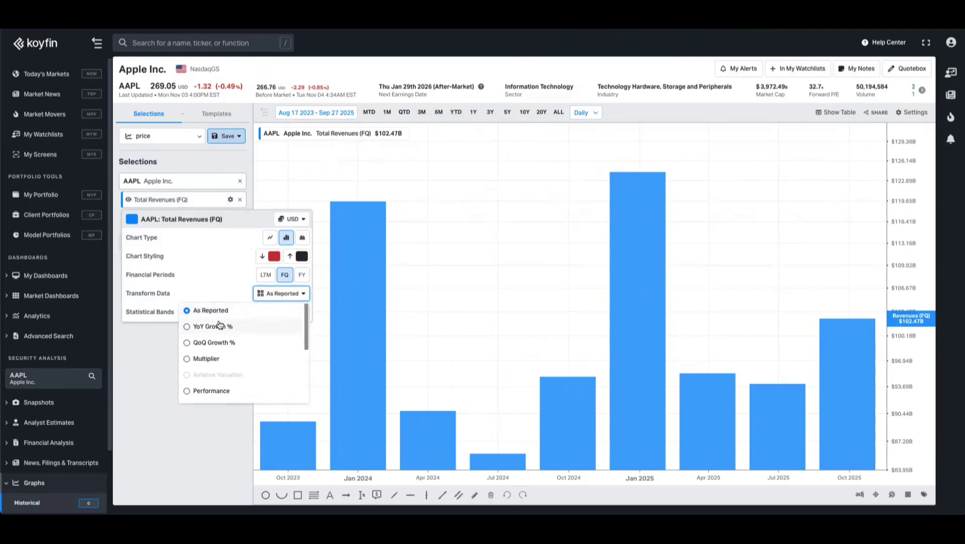
click(219, 326)
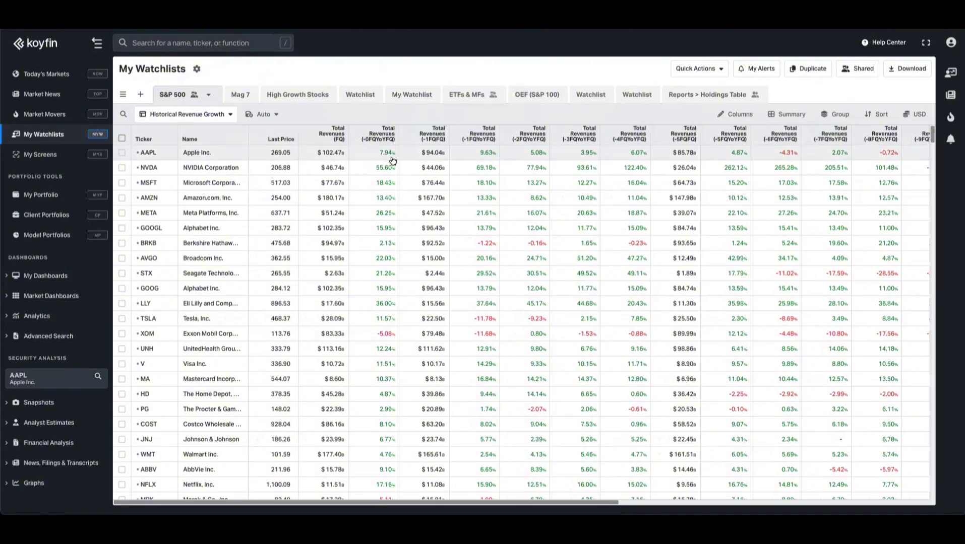
Open the Historical Revenue Growth views dropdown on the S&P 500 watchlist.
mouse_move(394, 159)
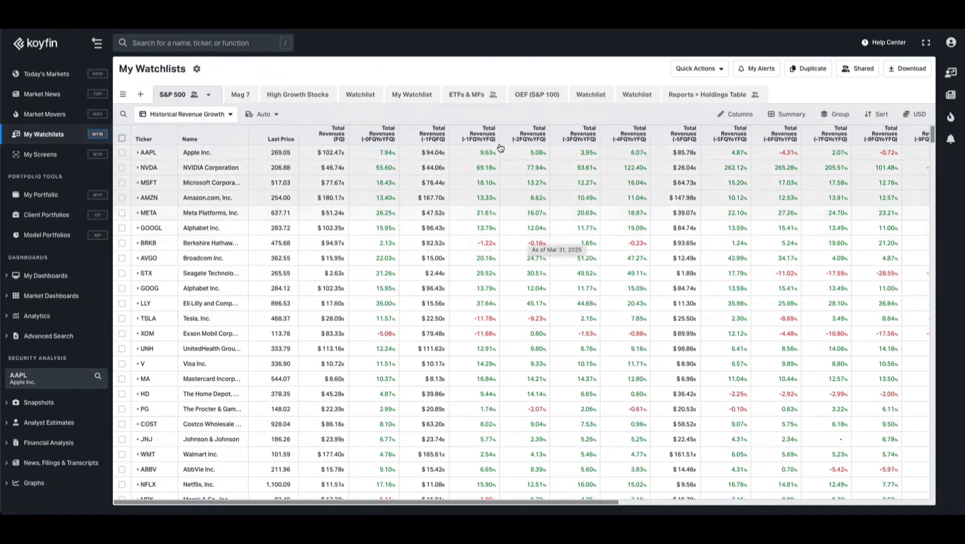
click(222, 110)
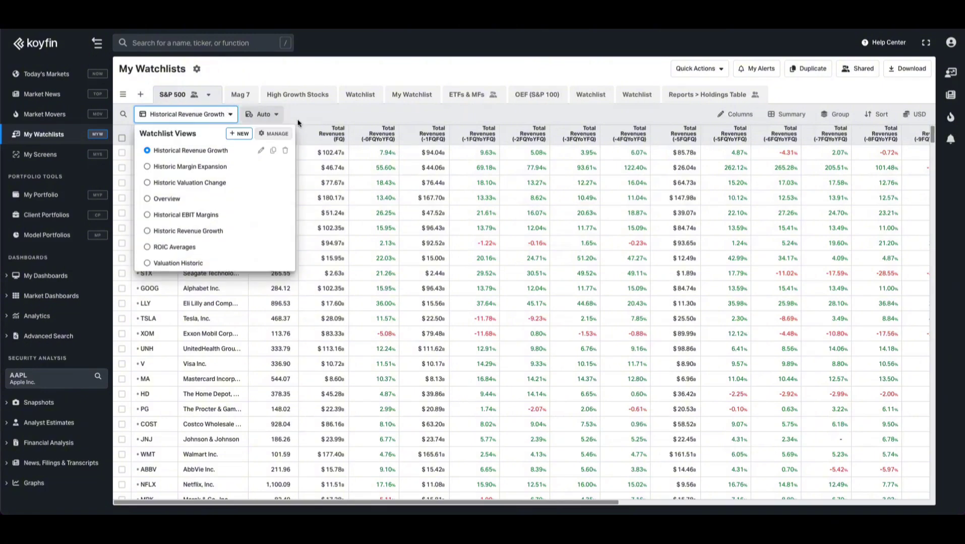
Select Historic Margin Expansion from the Watchlist Views dropdown to show EBIT margin columns.
click(185, 168)
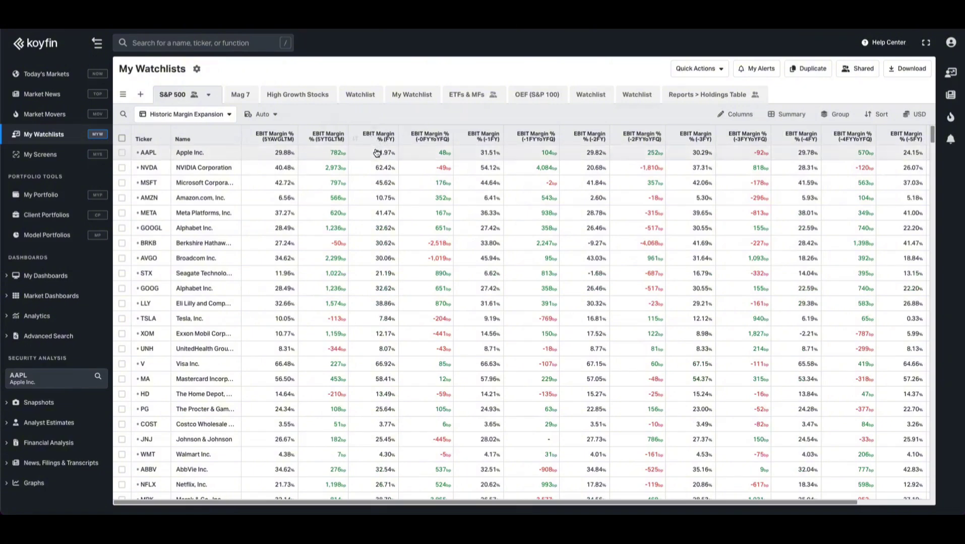
mouse_move(444, 160)
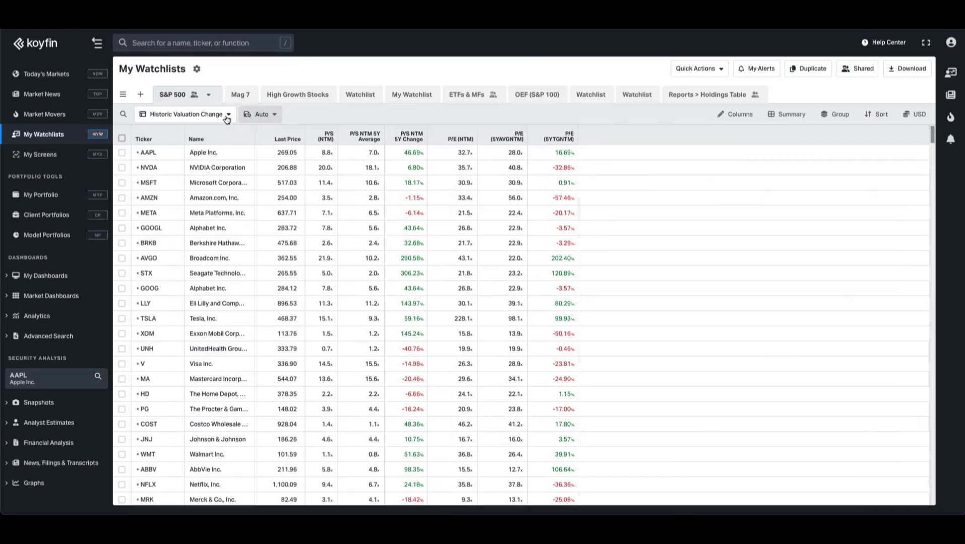
click(227, 115)
click(202, 167)
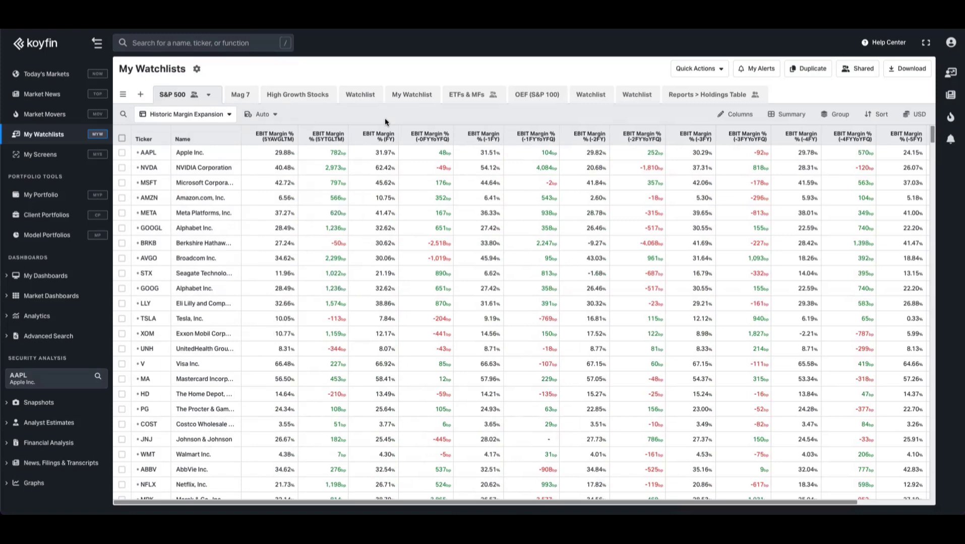
Start a new stock screen from scratch.
click(68, 160)
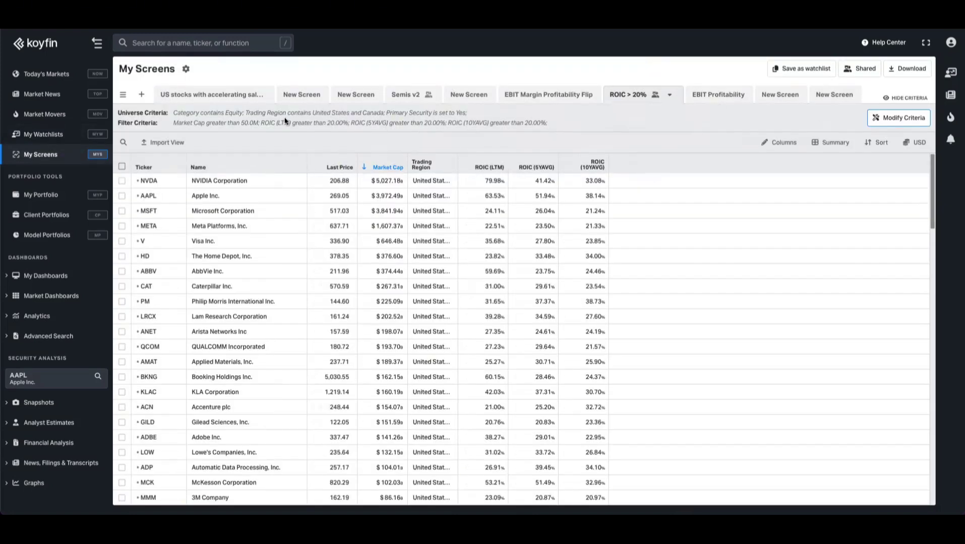
click(143, 96)
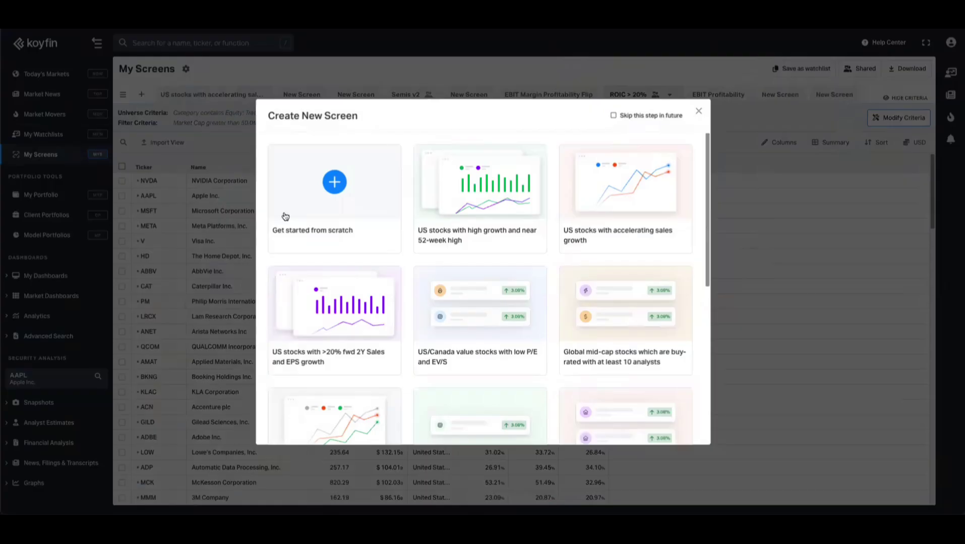
click(282, 216)
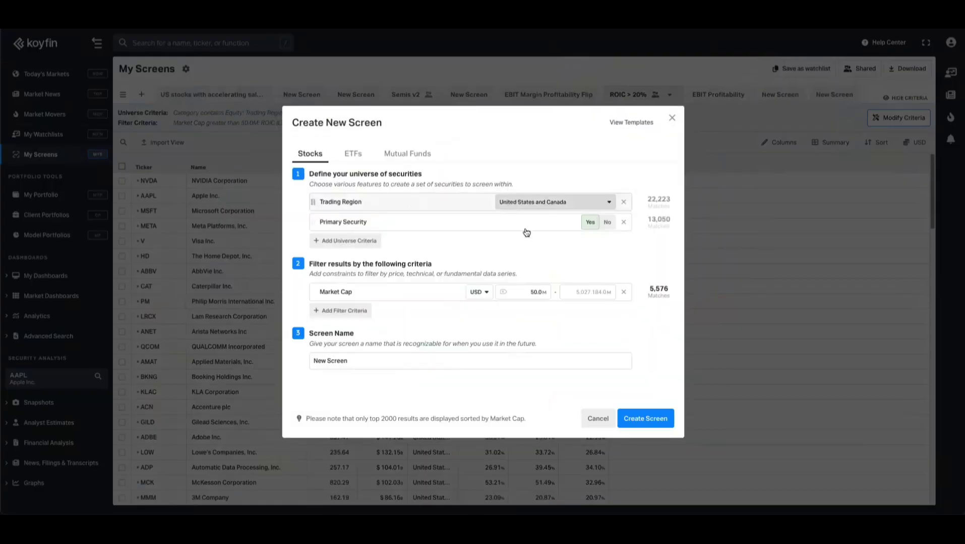
Add a Return on Invested Capital 5-year average filter with a 20% minimum.
click(353, 311)
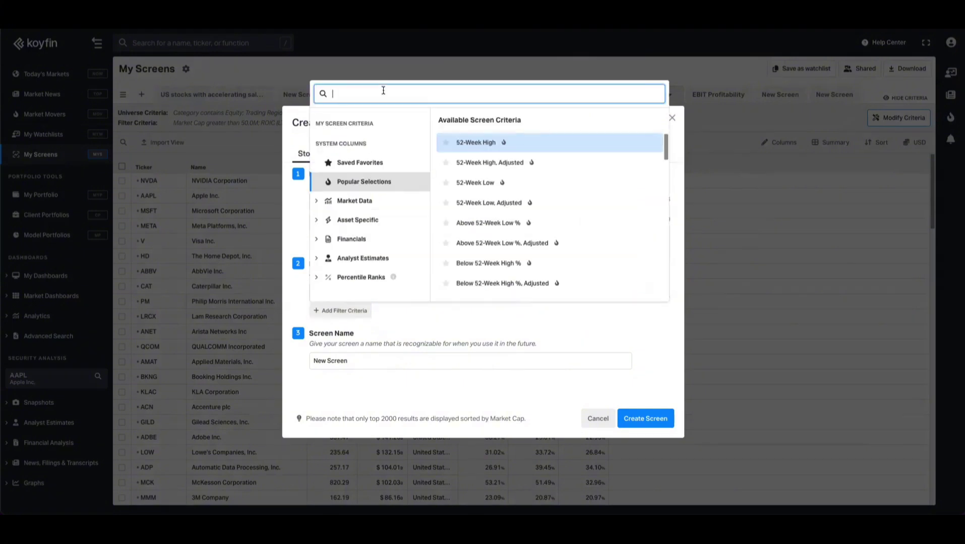
text(roic)
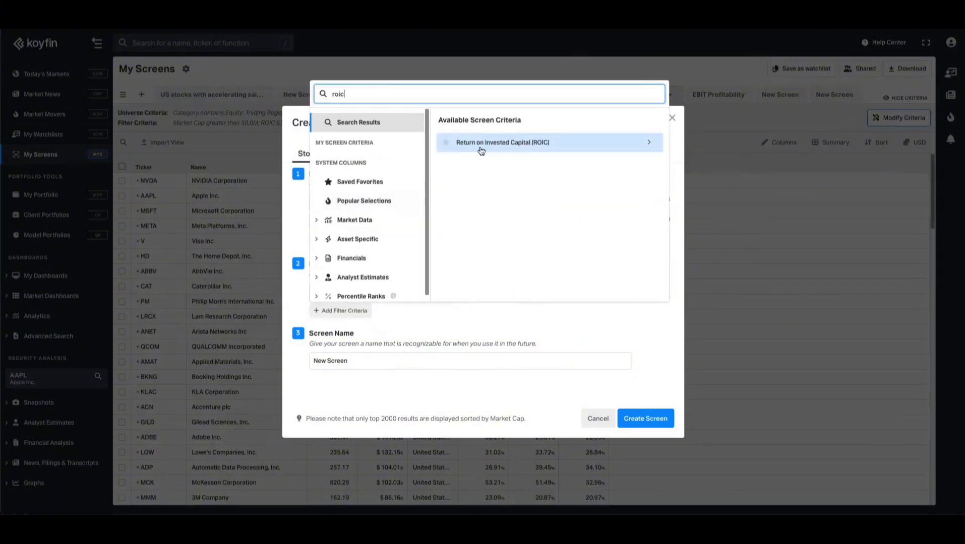
click(522, 150)
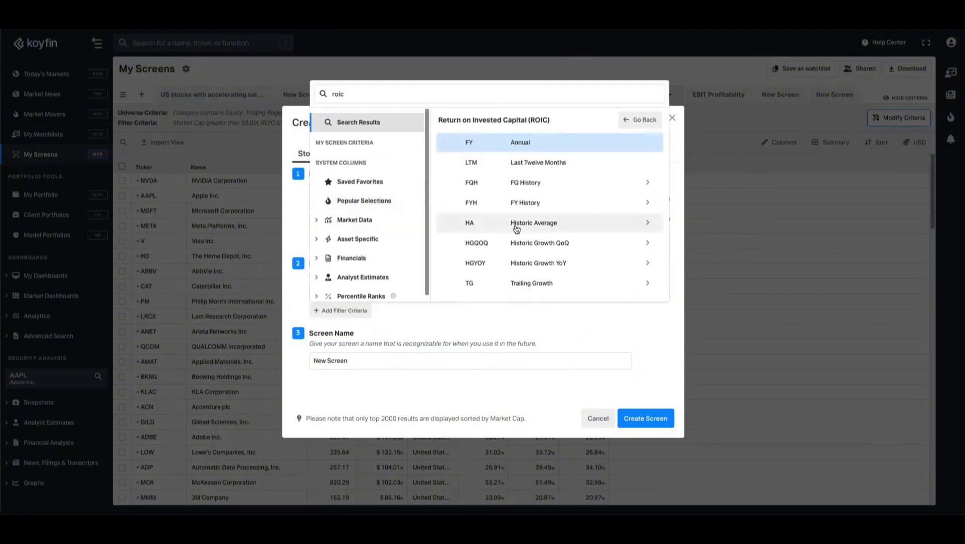
click(516, 227)
click(517, 163)
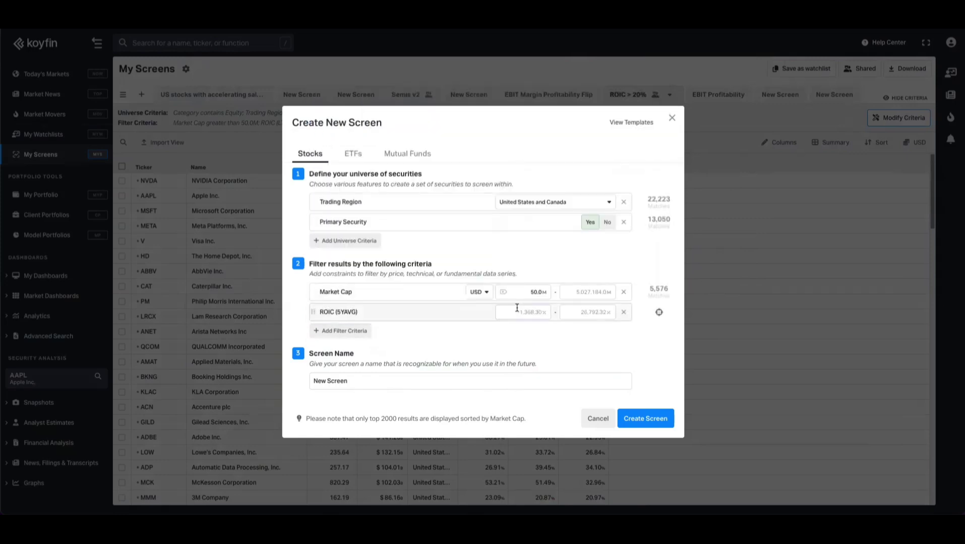
click(517, 308)
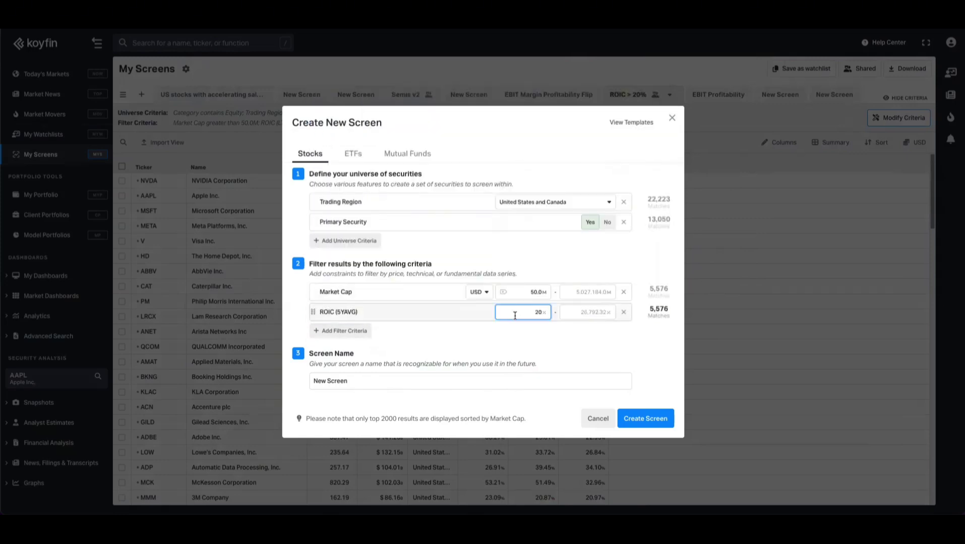
text(20)
click(510, 326)
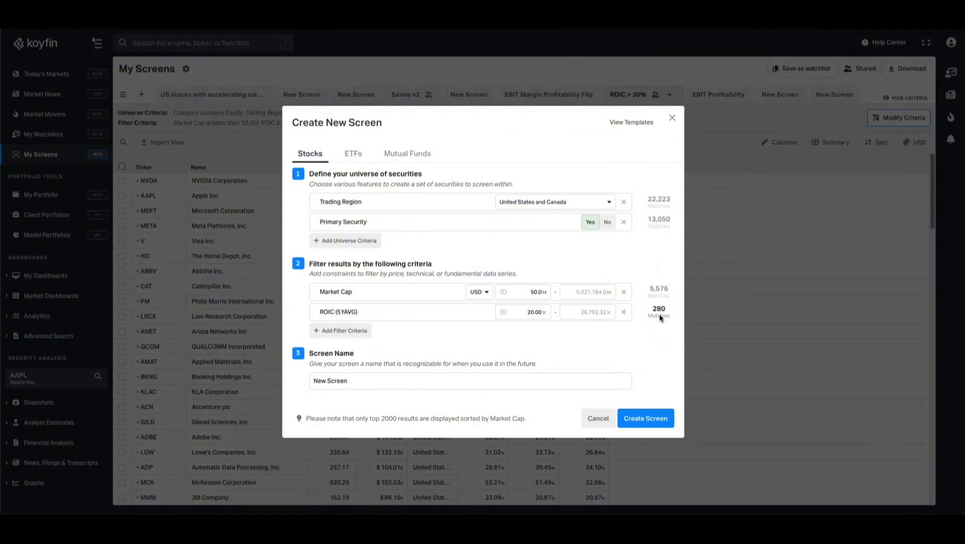
Add an EBIT 5YTGLTM trailing growth filter with a 0 minimum.
click(353, 331)
click(407, 113)
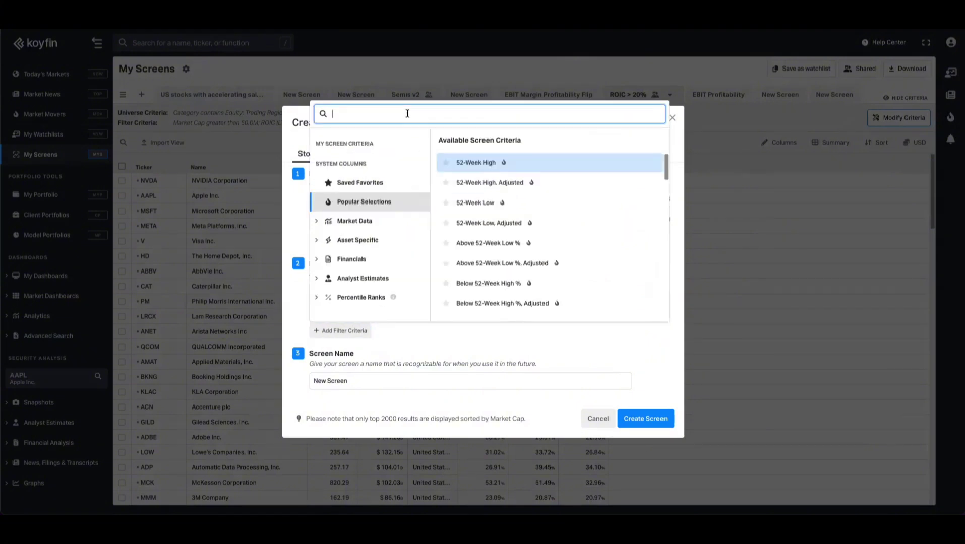
text(ebit)
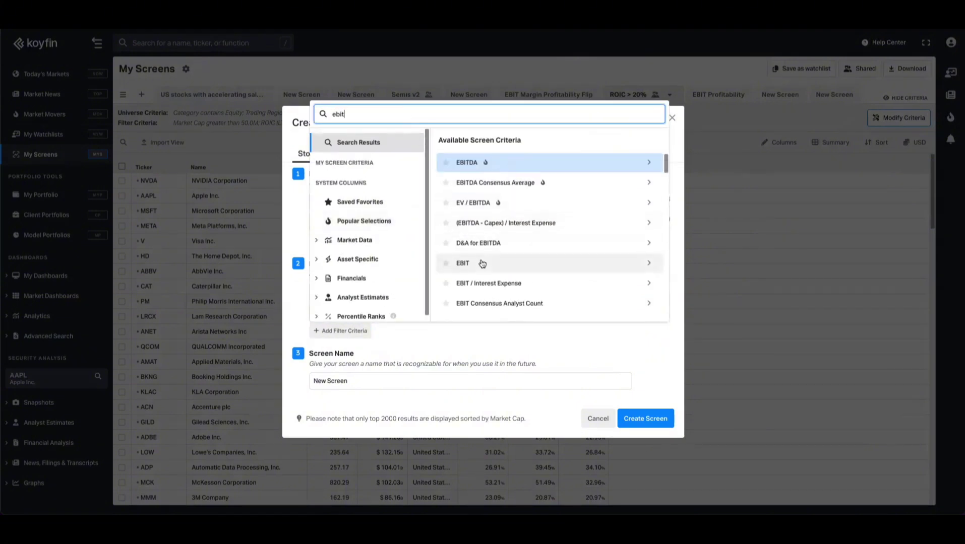
click(481, 263)
scroll(545, 265, down, 1)
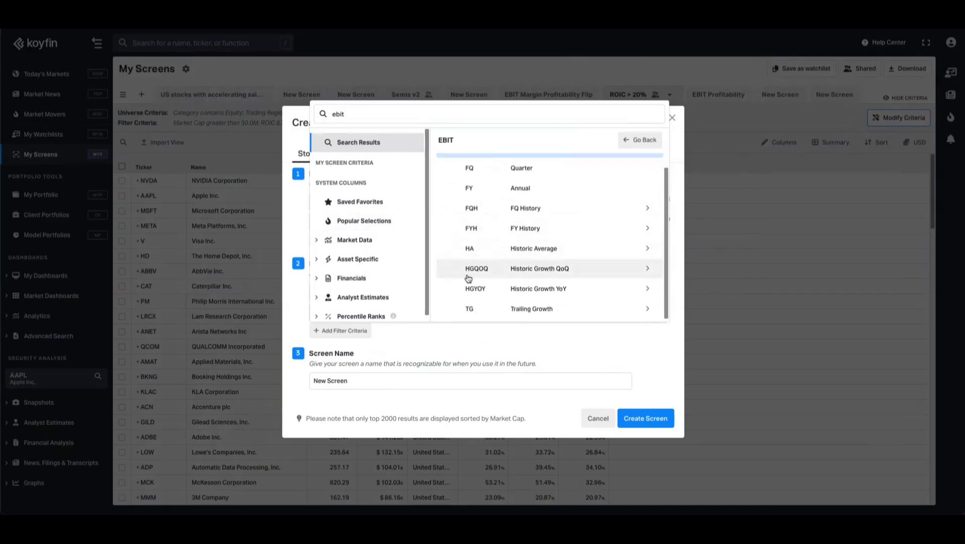
click(534, 310)
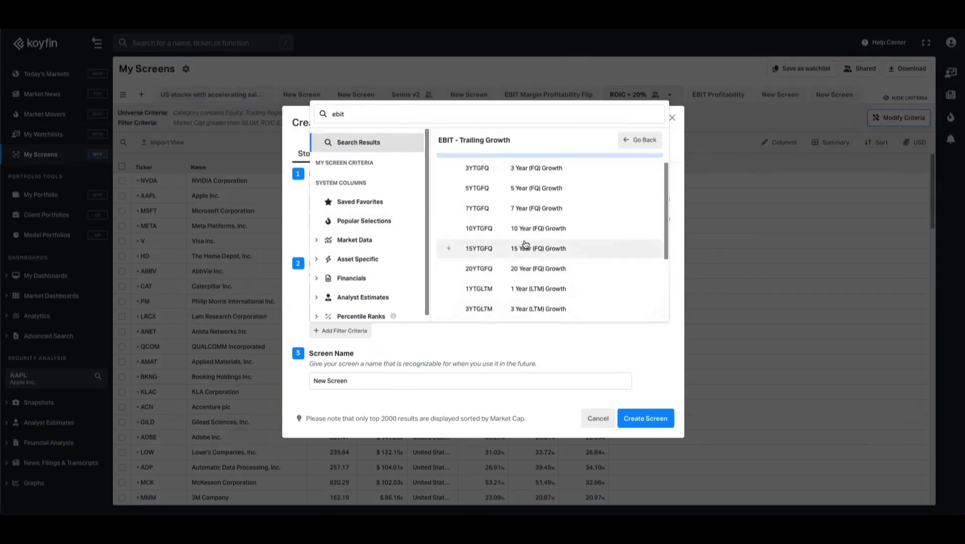
scroll(537, 230, down, 2)
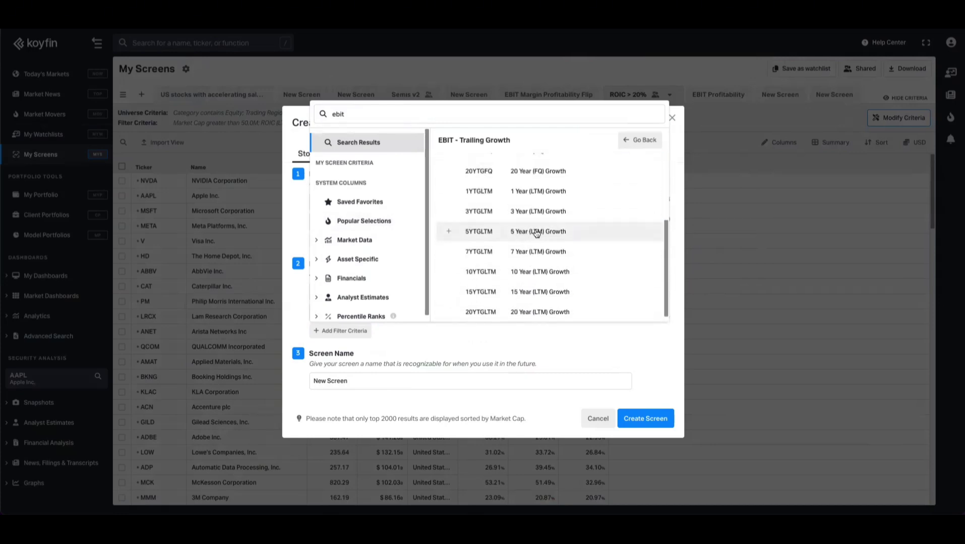
click(536, 232)
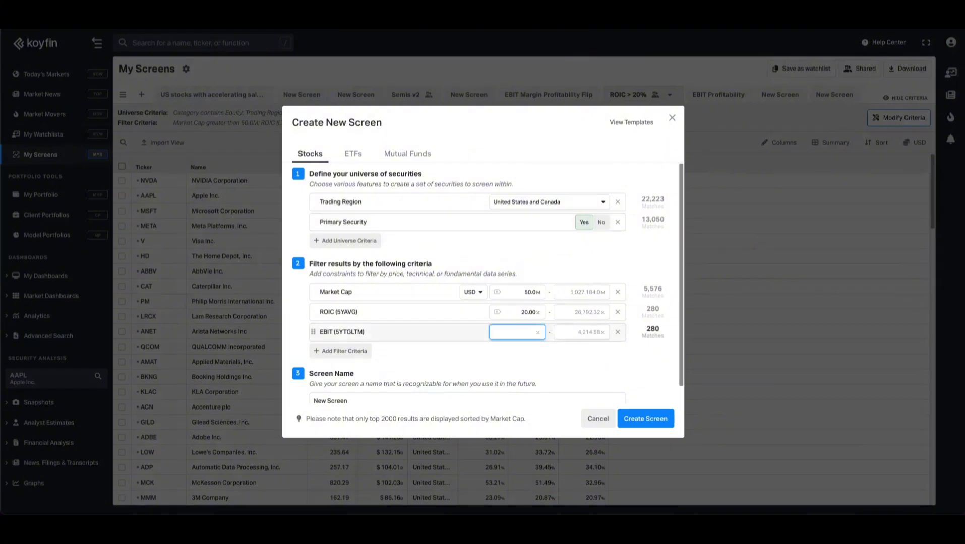
text(0)
click(587, 360)
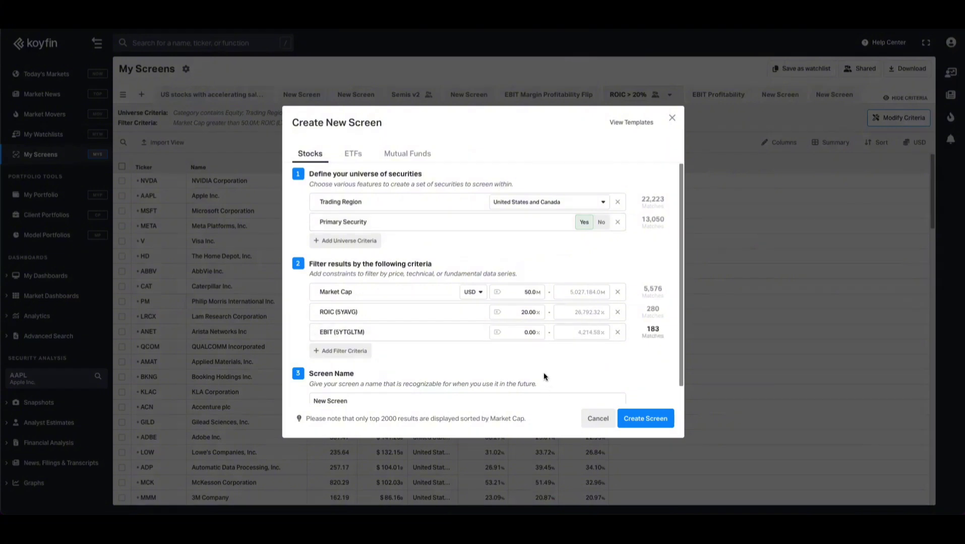
Add a Total Revenues 5YTGLTM trailing growth filter with a 2.5 minimum.
click(358, 351)
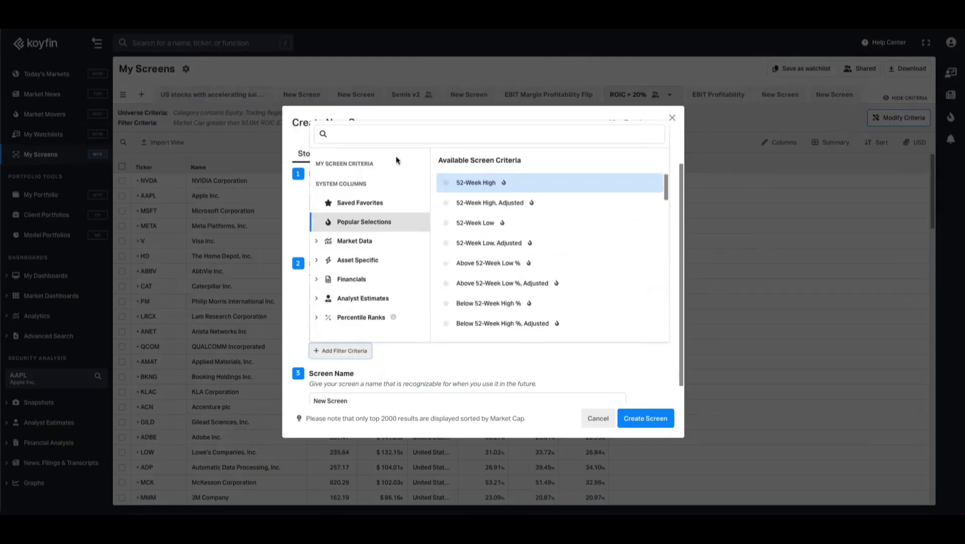
text(totla)
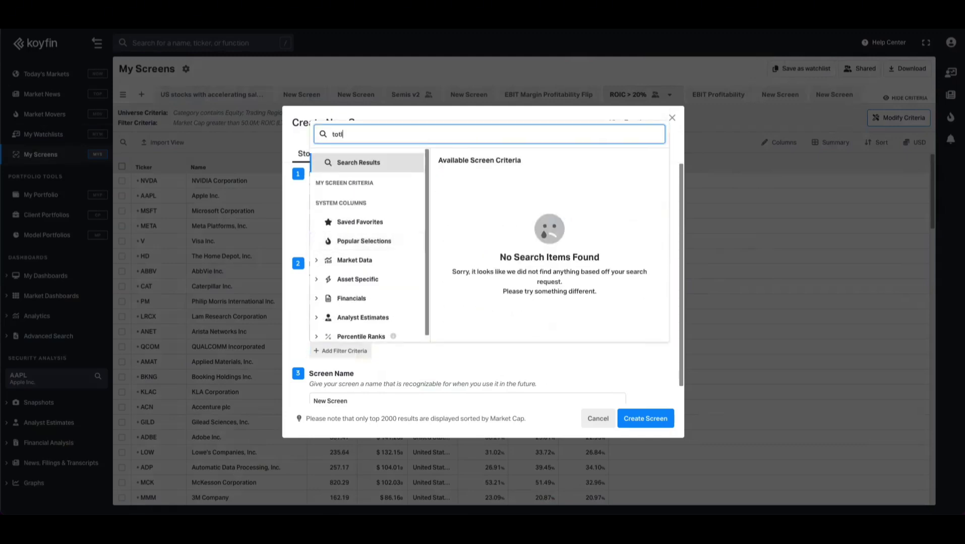
key(BackSpace)
text(al re)
click(447, 204)
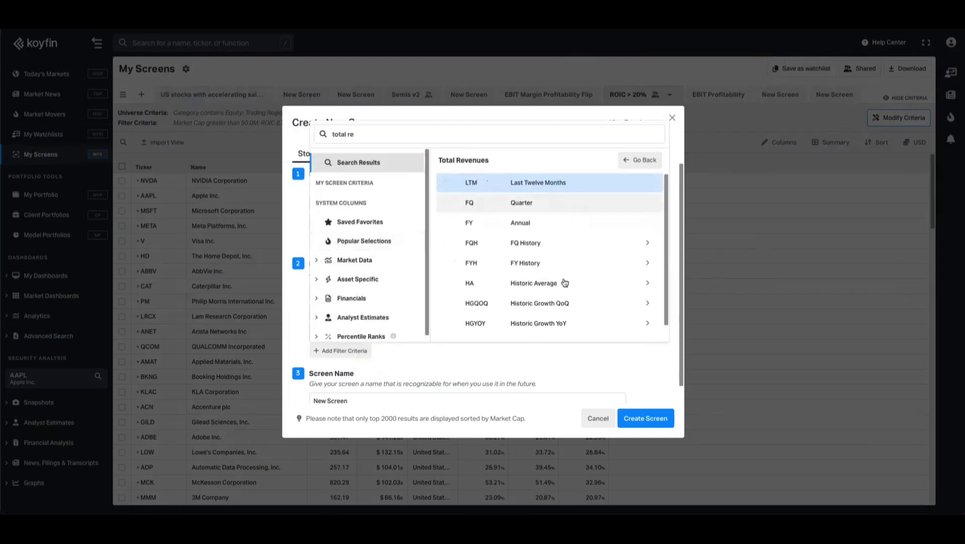
scroll(559, 292, down, 1)
click(515, 330)
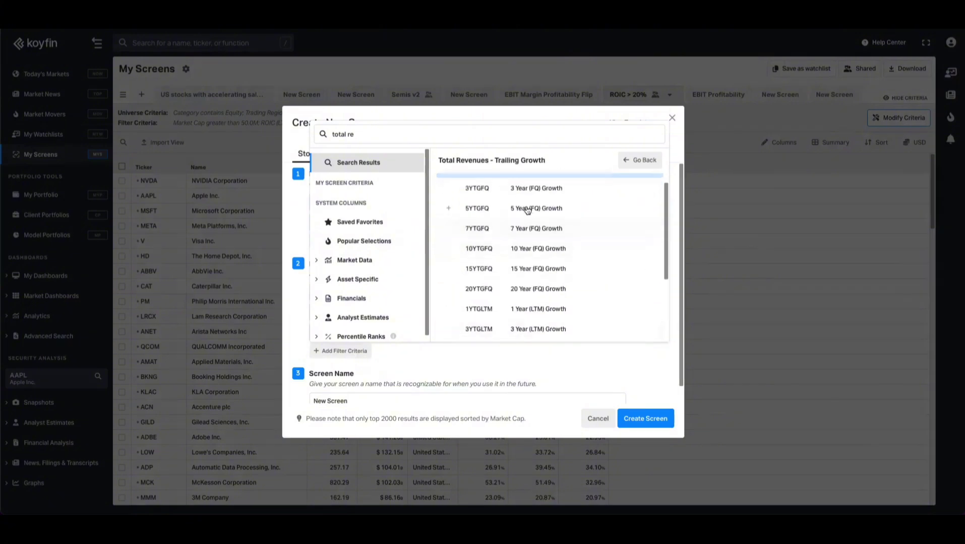
scroll(526, 252, down, 2)
click(527, 293)
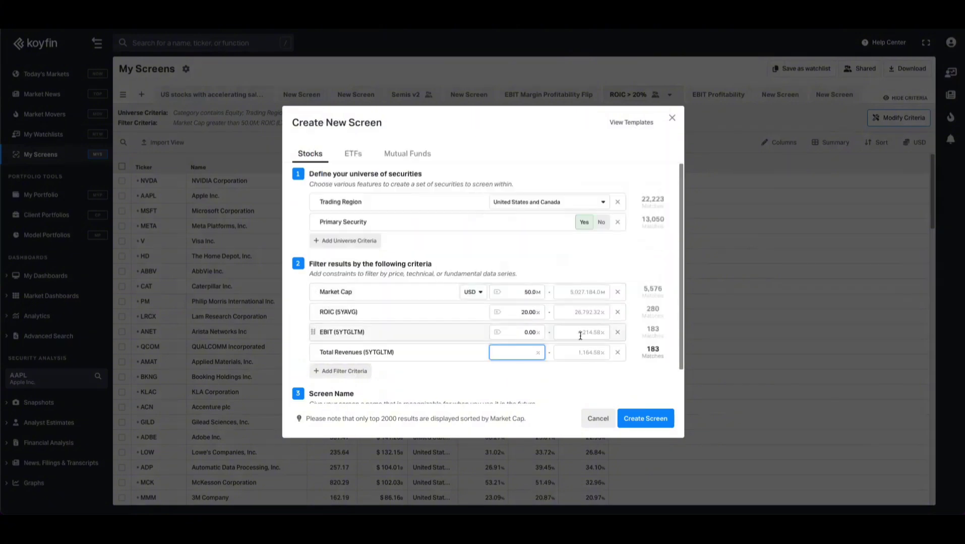
text(0)
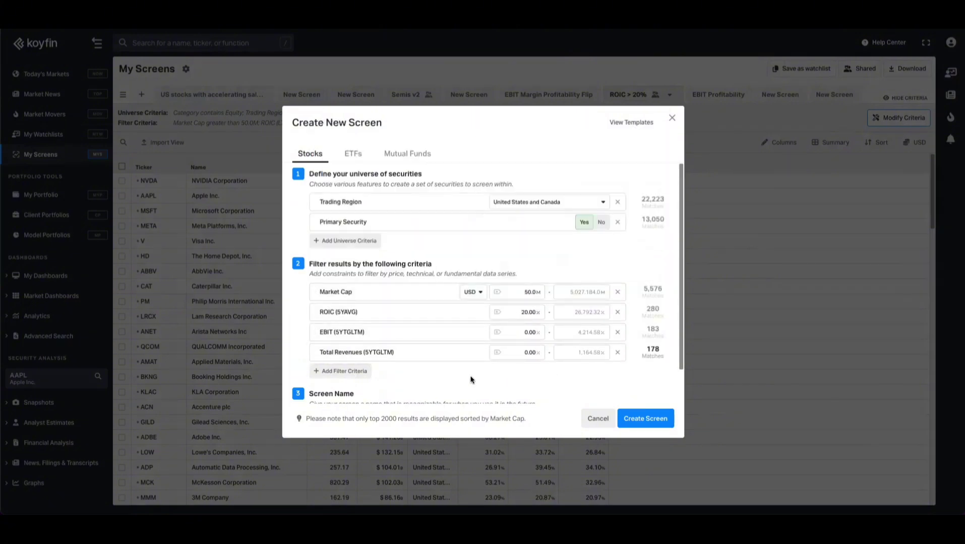
key(BackSpace)
text(2.5)
click(501, 387)
Add an EPS Consensus Average Revision % (FY1E - 3M) filter with a 0 minimum.
click(360, 374)
click(375, 321)
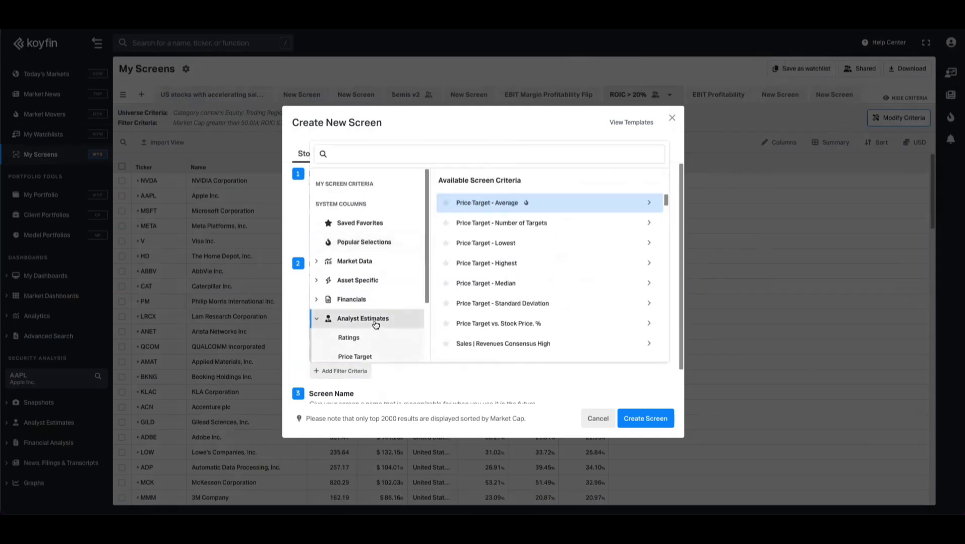
scroll(374, 324, down, 3)
click(354, 334)
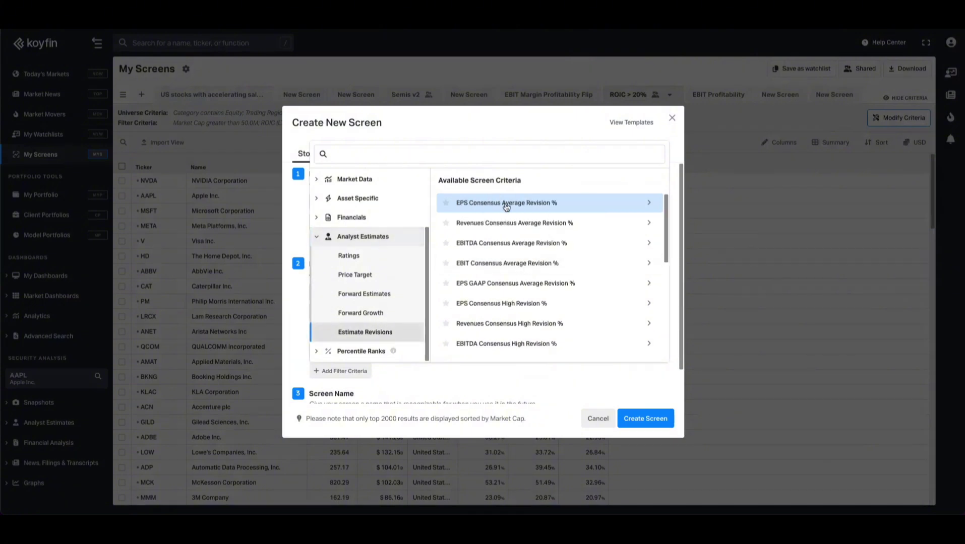
click(506, 206)
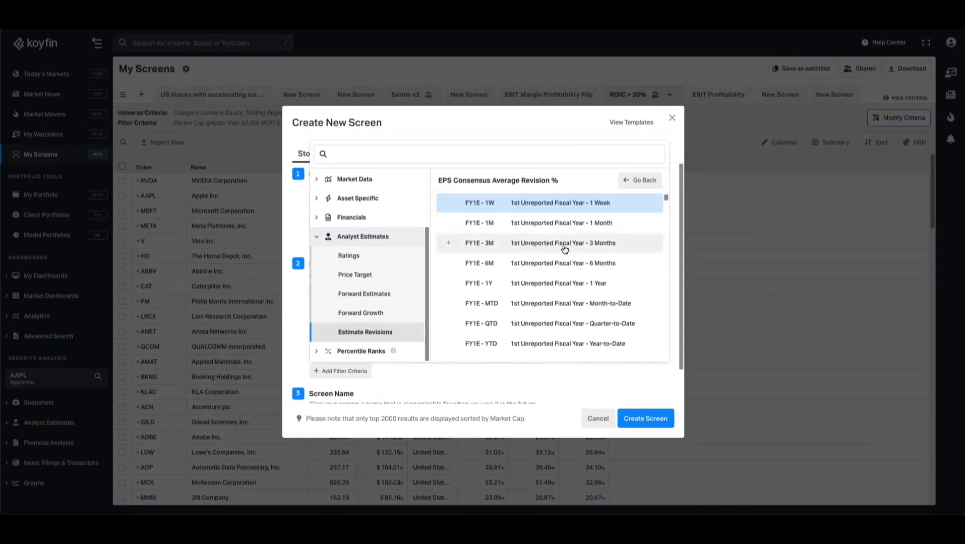
click(562, 244)
click(522, 375)
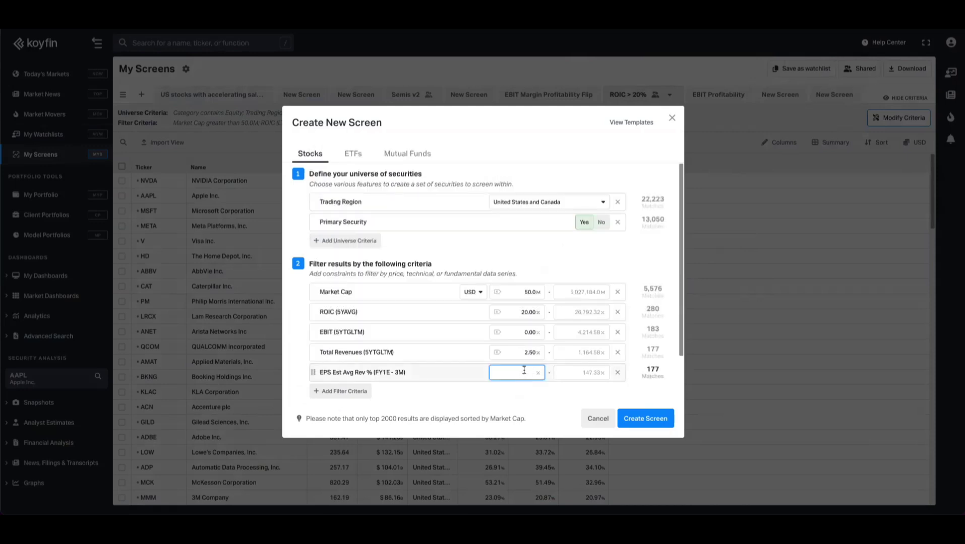
text(0)
key(Return)
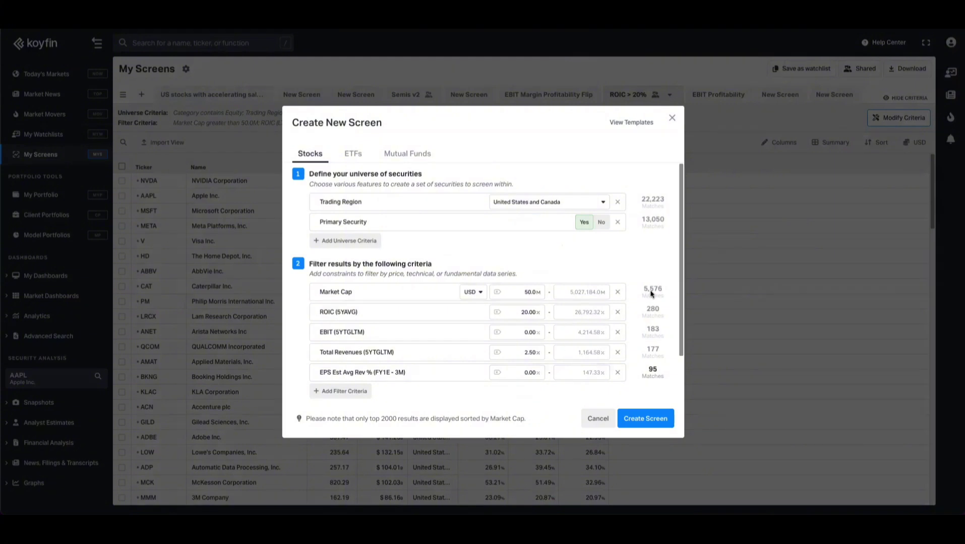
scroll(504, 376, down, 1)
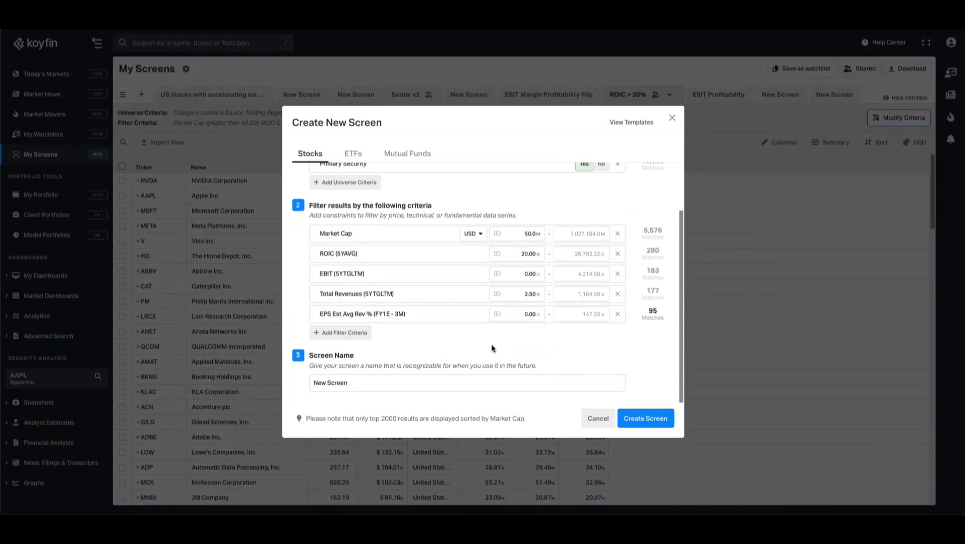
Create the screen and open the search box above its results table.
click(655, 426)
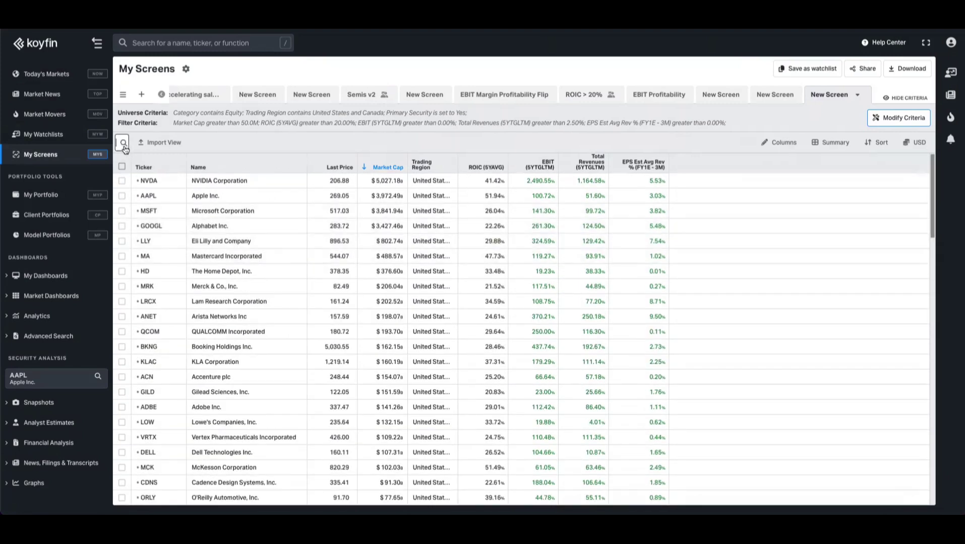
click(123, 143)
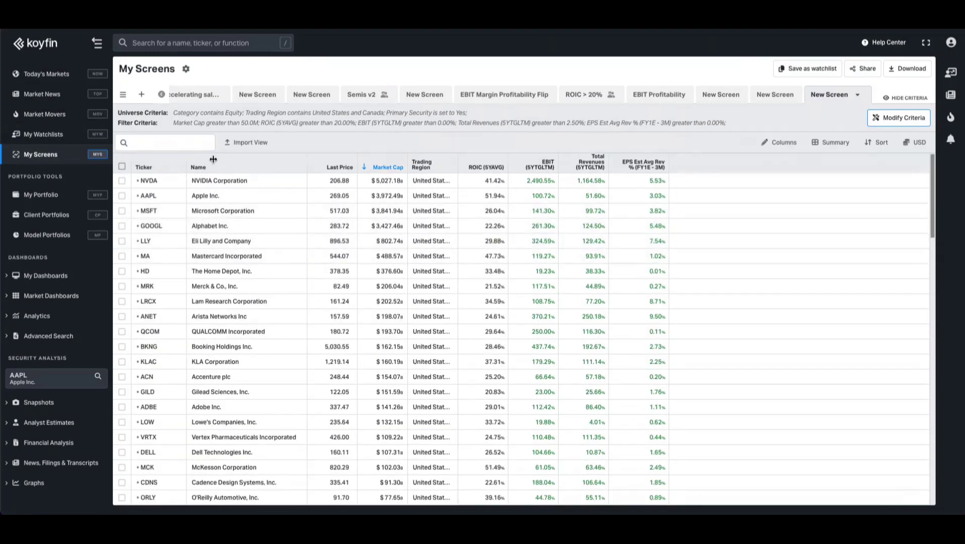